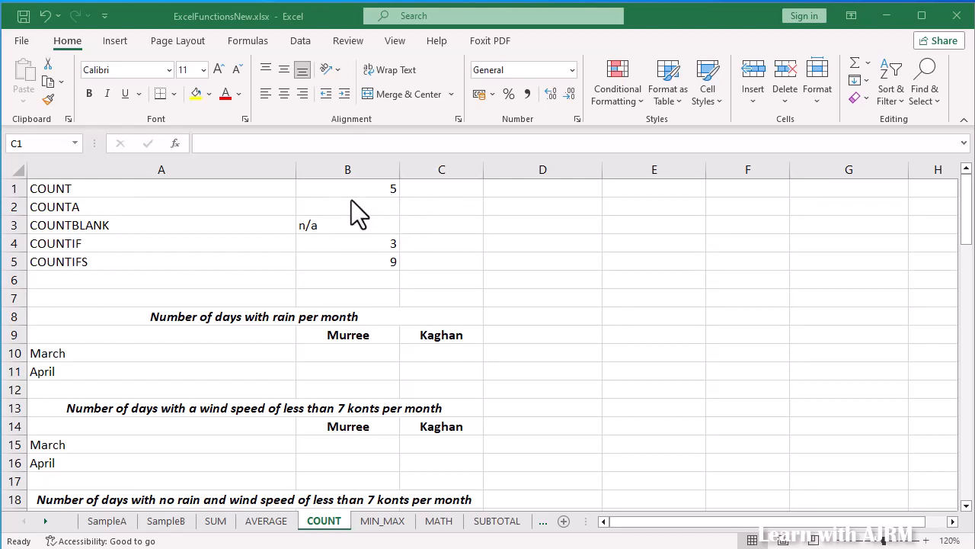
Enter =COUNT(B1:B5) in cell C1 to count the numeric cells in the sample list
{"action": "left_click", "coordinate": [465, 189]}
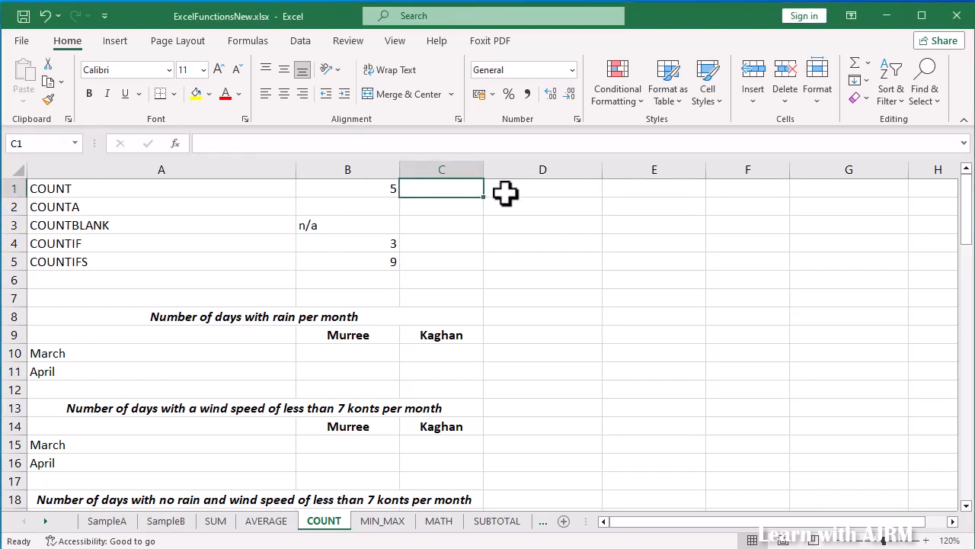
{"action": "type", "text": "=C"}
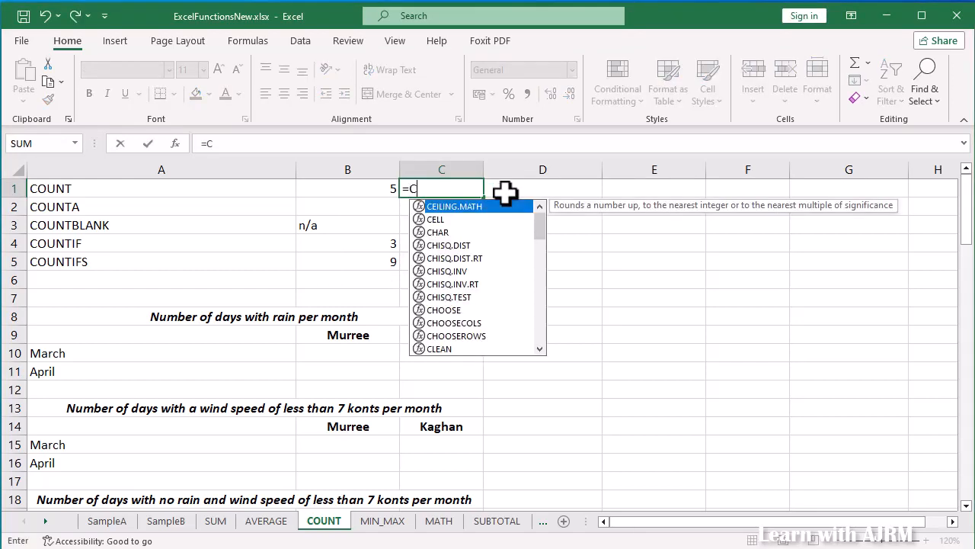
{"action": "type", "text": "OUNT("}
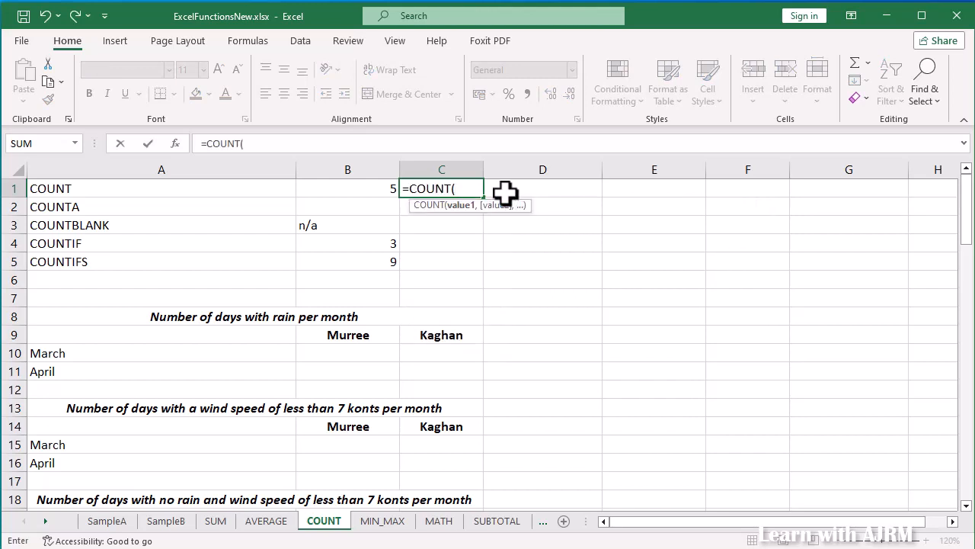
{"action": "key", "text": "Left"}
{"action": "key", "text": "shift+Down"}
{"action": "key", "text": "shift+Down"}
{"action": "key", "text": "shift+Down"}
{"action": "key", "text": "shift+Down"}
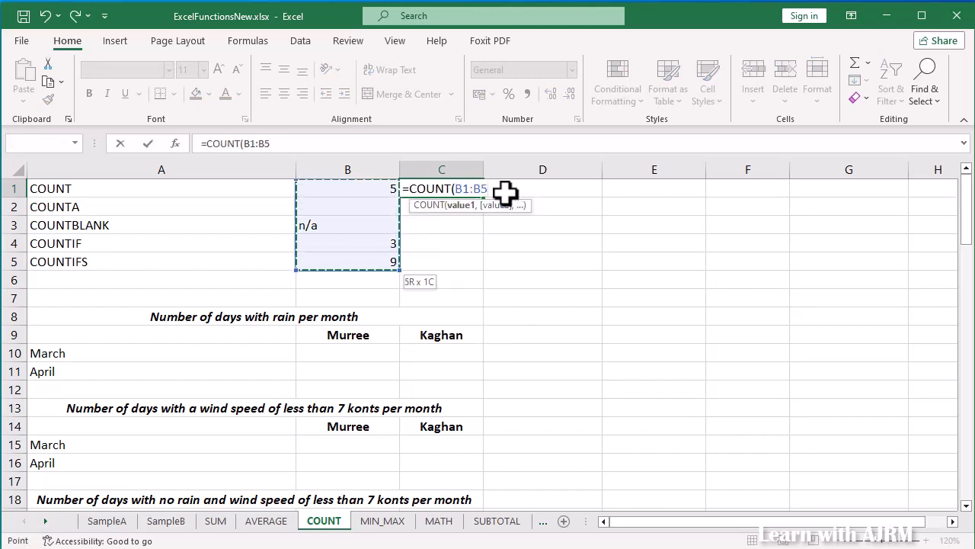
{"action": "type", "text": ")"}
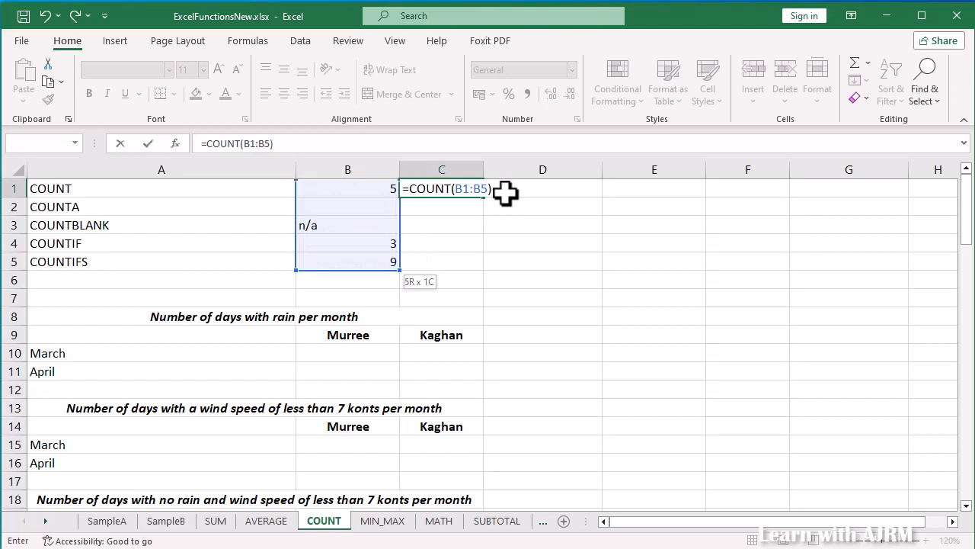
{"action": "key", "text": "Return"}
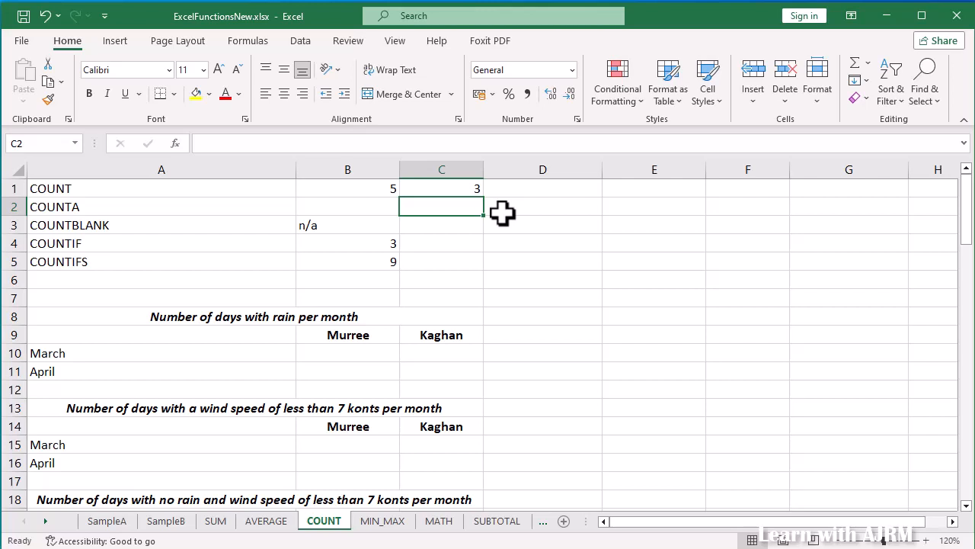
Enter =COUNTA(B1:B5) in cell C2 to count the non-empty cells in the sample list
{"action": "type", "text": "="}
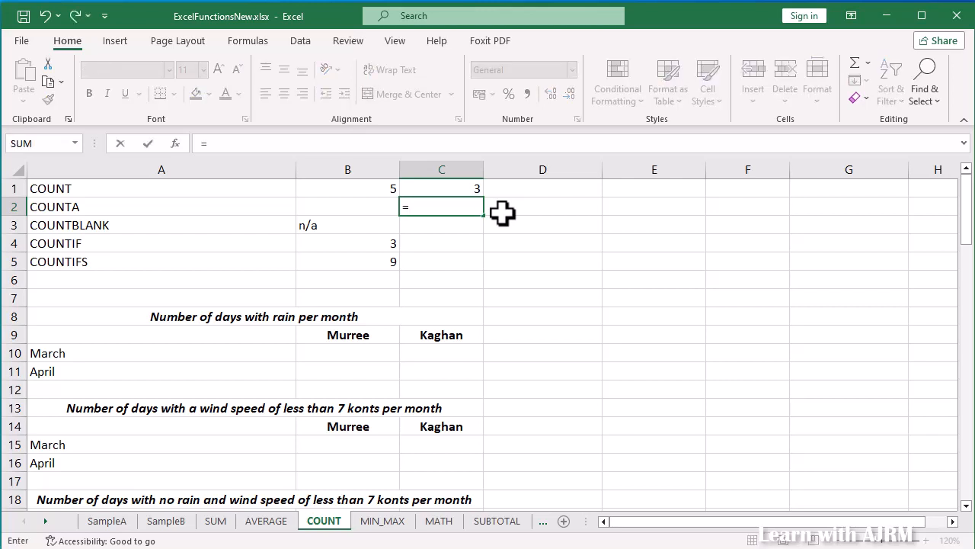
{"action": "type", "text": "COUNTA"}
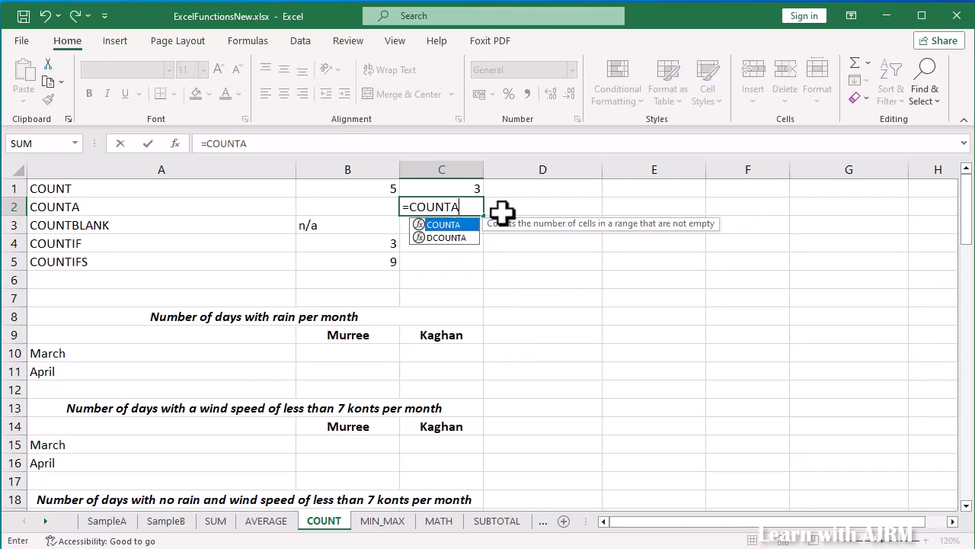
{"action": "type", "text": "("}
{"action": "key", "text": "Left"}
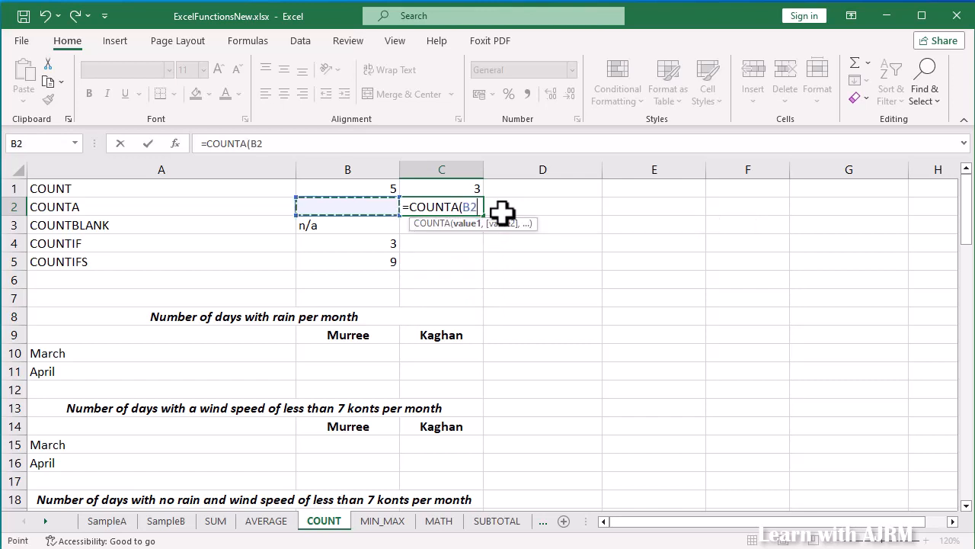
{"action": "key", "text": "Up"}
{"action": "key", "text": "shift+Down"}
{"action": "key", "text": "shift+Down"}
{"action": "key", "text": "shift+Down"}
{"action": "key", "text": "shift+Down"}
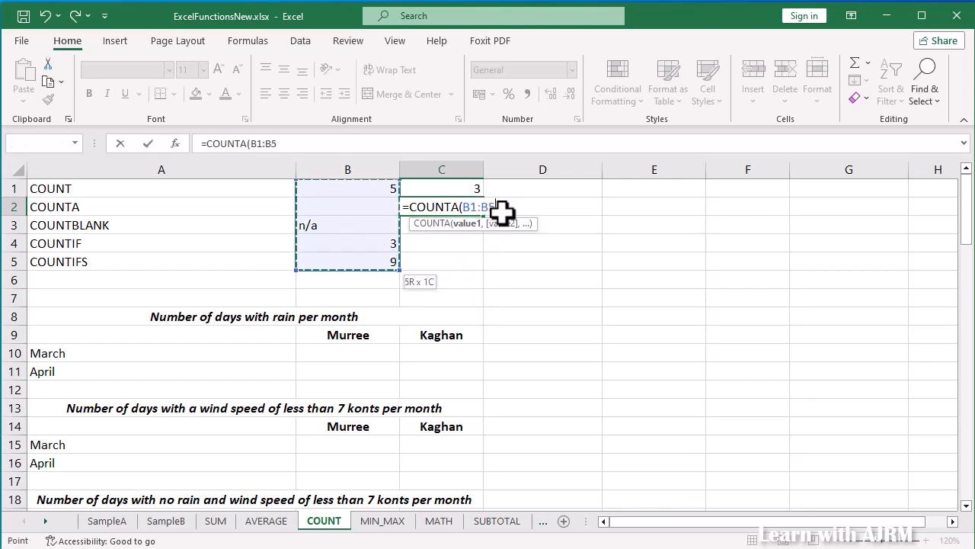
{"action": "type", "text": ")"}
{"action": "key", "text": "Return"}
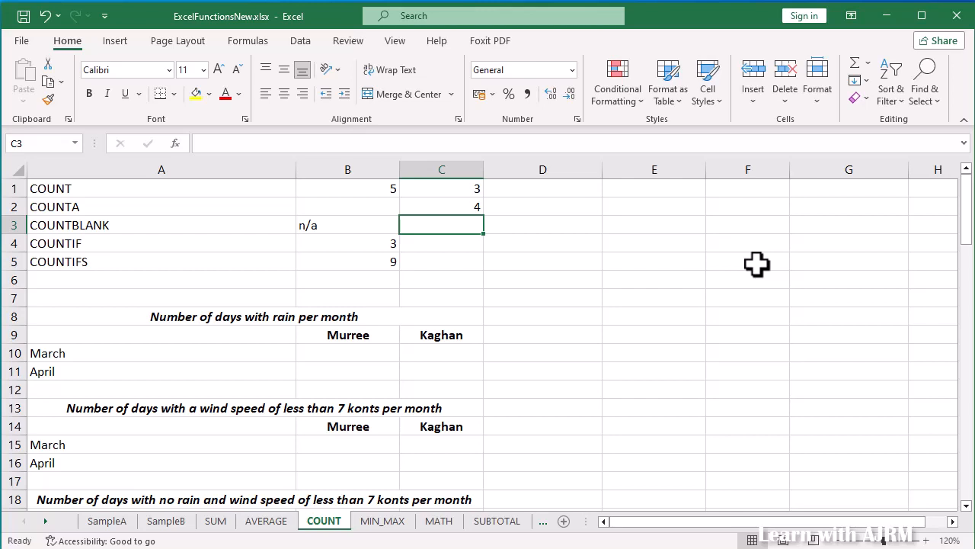
Enter =COUNTBLANK(B1:B5) in cell C3 to count the empty cells in the sample list
{"action": "type", "text": "=COUNTB"}
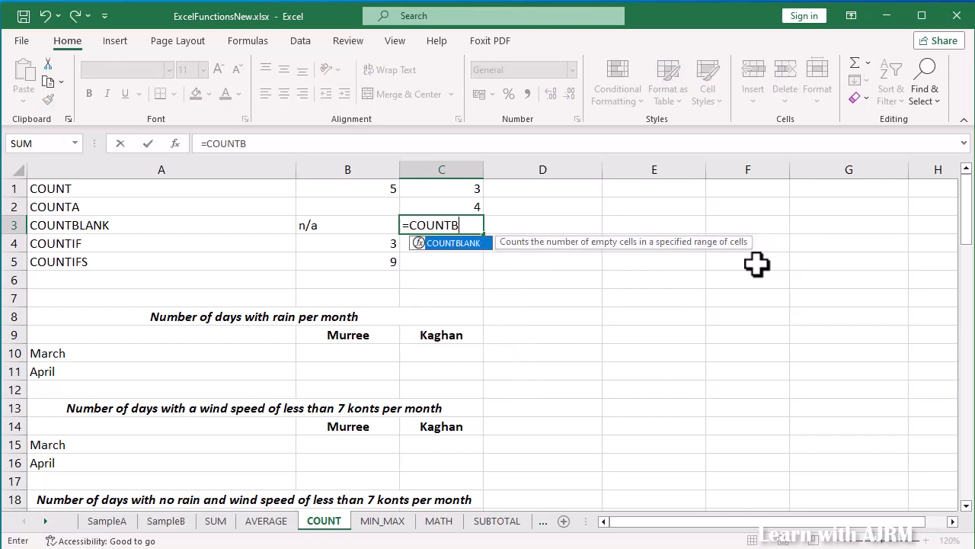
{"action": "key", "text": "Tab"}
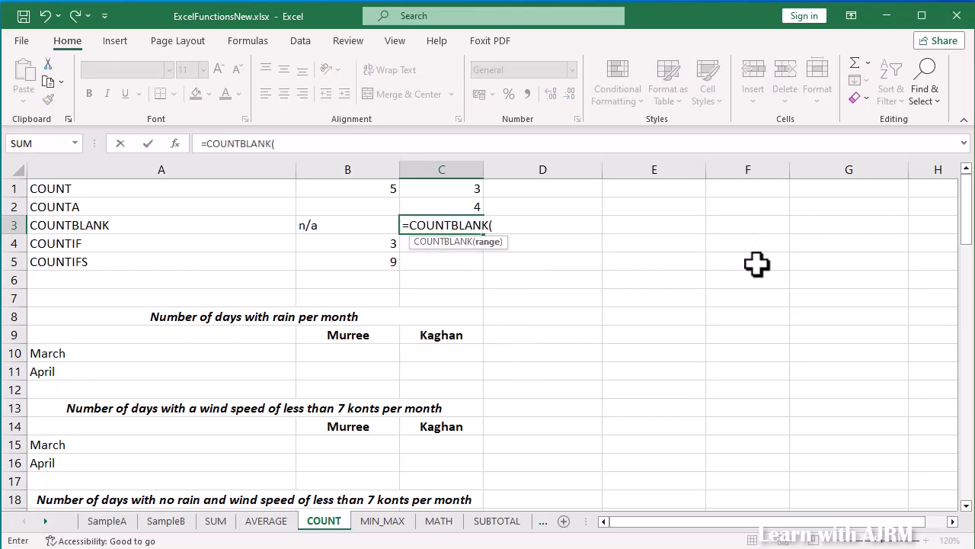
{"action": "key", "text": "Left"}
{"action": "key", "text": "Up"}
{"action": "key", "text": "Up"}
{"action": "key", "text": "shift+Down"}
{"action": "key", "text": "shift+Down"}
{"action": "key", "text": "shift+Down"}
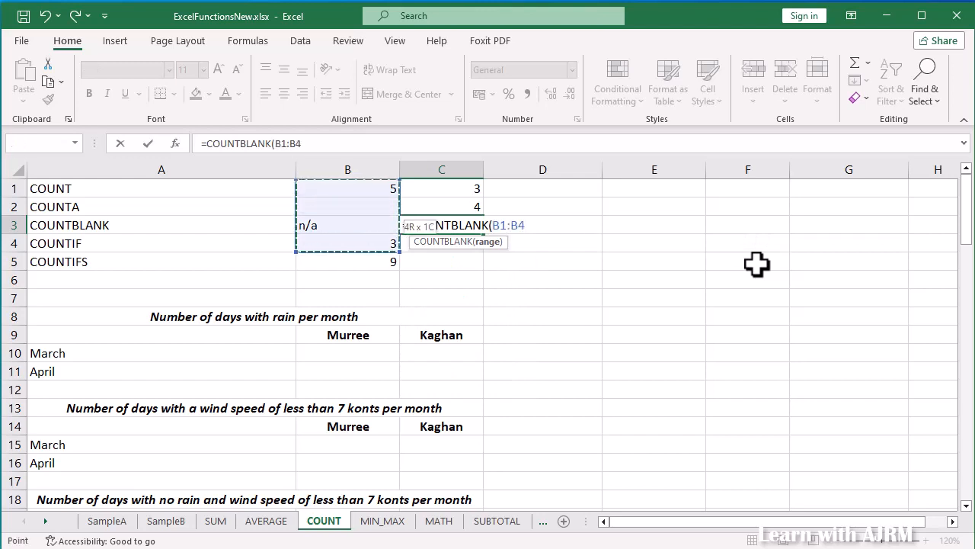
{"action": "key", "text": "shift+Down"}
{"action": "type", "text": ")"}
{"action": "key", "text": "Return"}
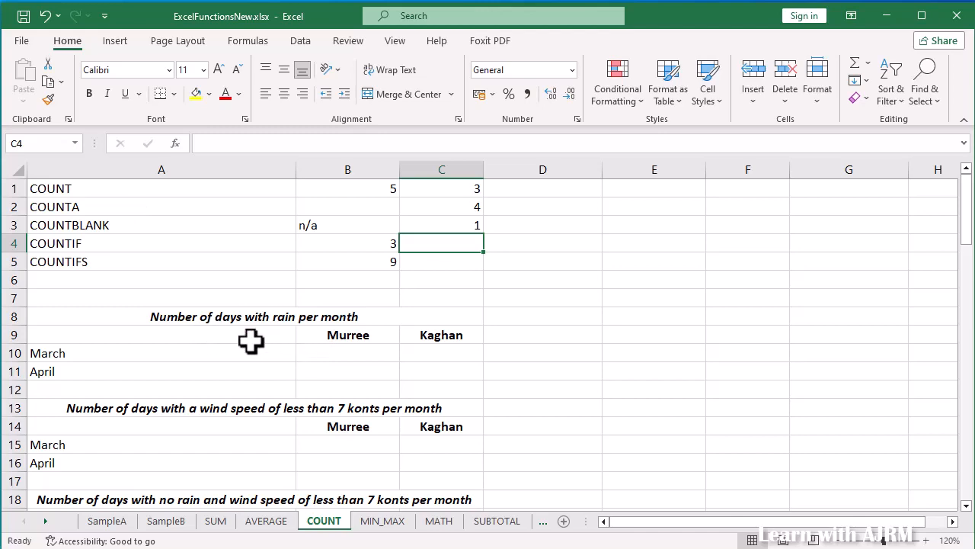
Examine the Murree and Kaghan weather data for March and April 2024 below the summary tables
{"action": "scroll", "coordinate": [250, 342], "scroll_direction": "down", "scroll_amount": 8}
{"action": "scroll", "coordinate": [251, 338], "scroll_direction": "up", "scroll_amount": 1}
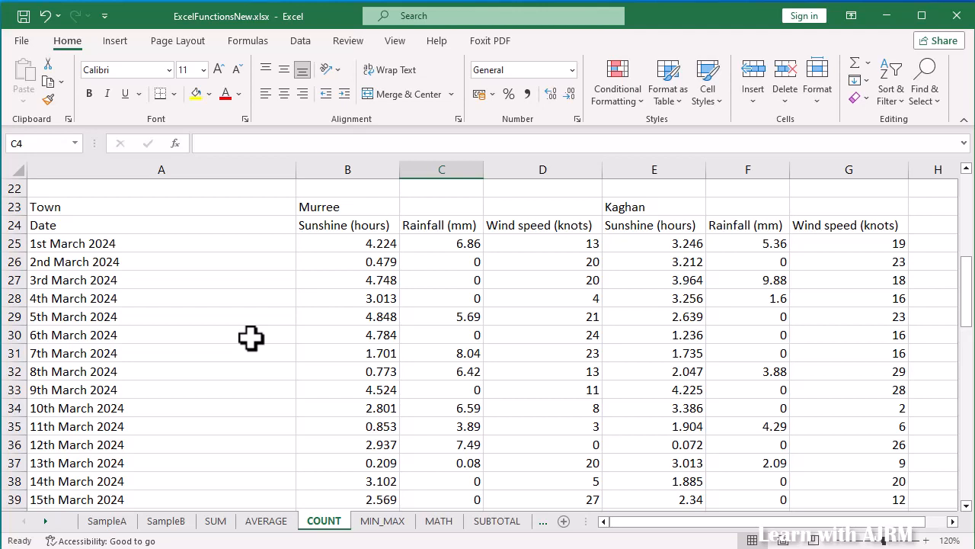
{"action": "scroll", "coordinate": [251, 339], "scroll_direction": "up", "scroll_amount": 7}
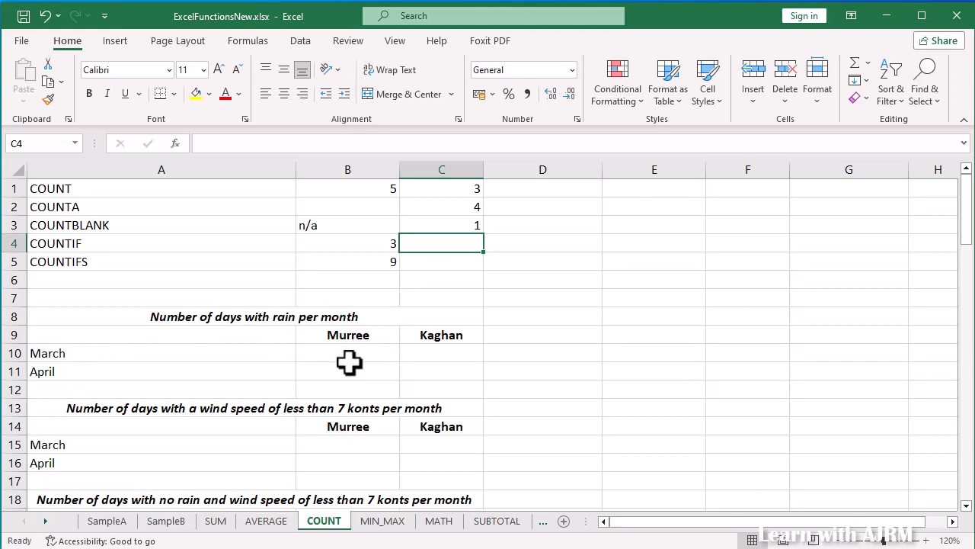
{"action": "scroll", "coordinate": [377, 369], "scroll_direction": "down", "scroll_amount": 6}
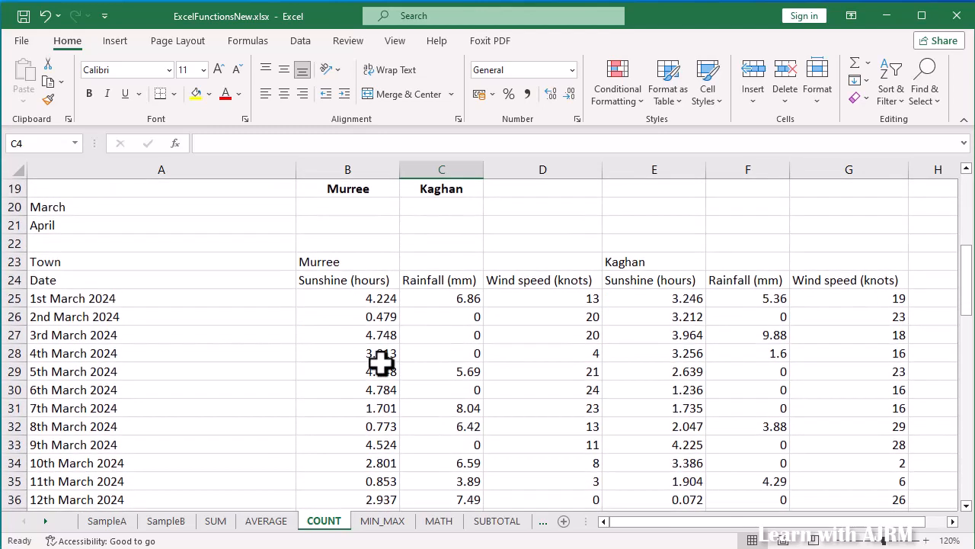
{"action": "scroll", "coordinate": [381, 366], "scroll_direction": "down", "scroll_amount": 1}
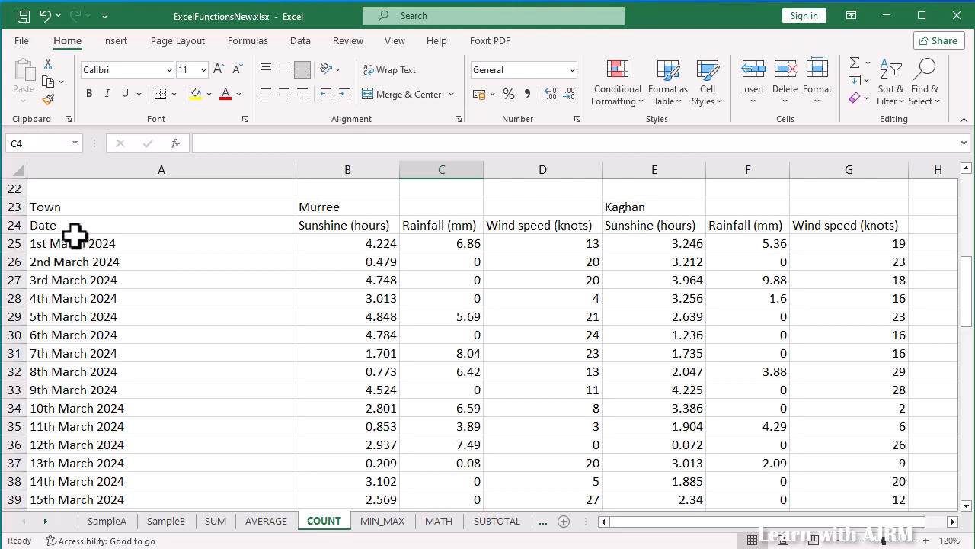
{"action": "scroll", "coordinate": [118, 385], "scroll_direction": "down", "scroll_amount": 3}
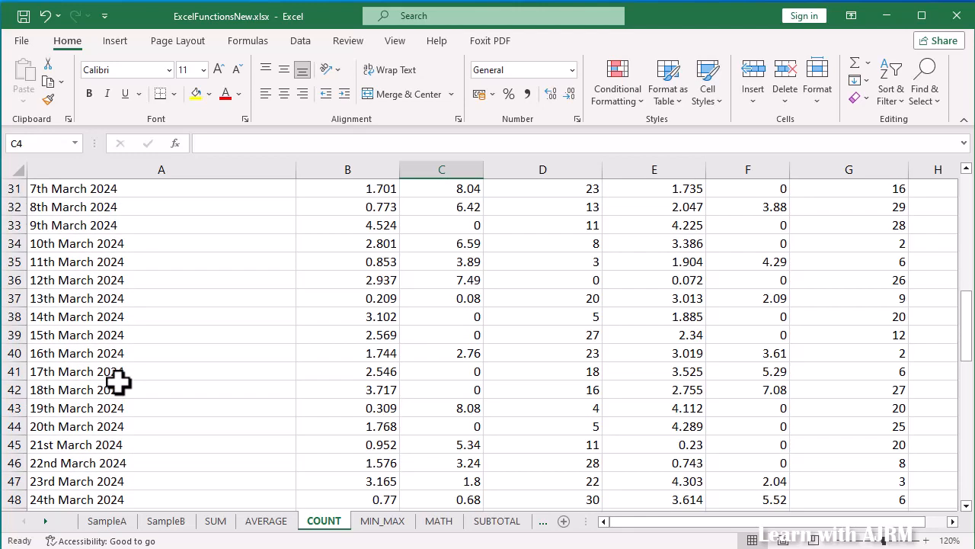
{"action": "scroll", "coordinate": [117, 383], "scroll_direction": "down", "scroll_amount": 7}
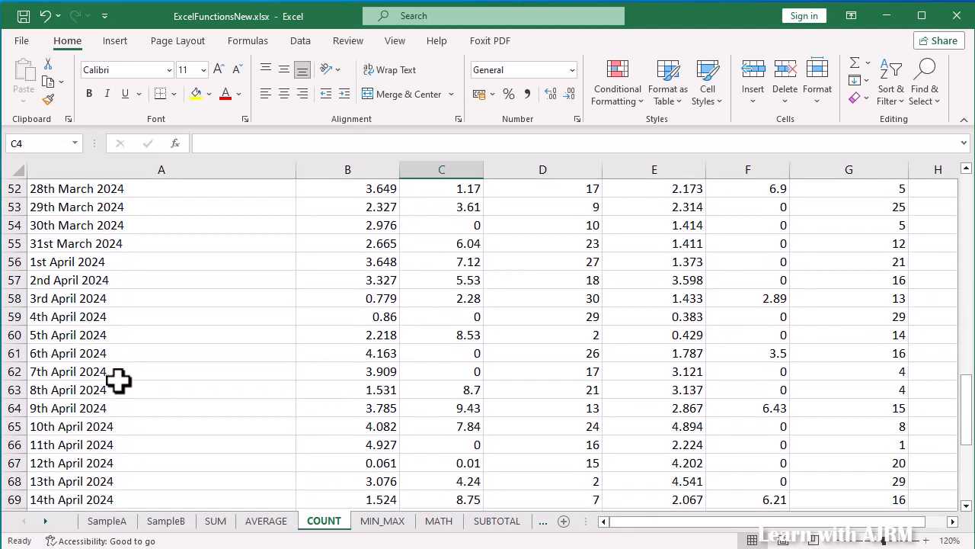
{"action": "scroll", "coordinate": [117, 381], "scroll_direction": "up", "scroll_amount": 13}
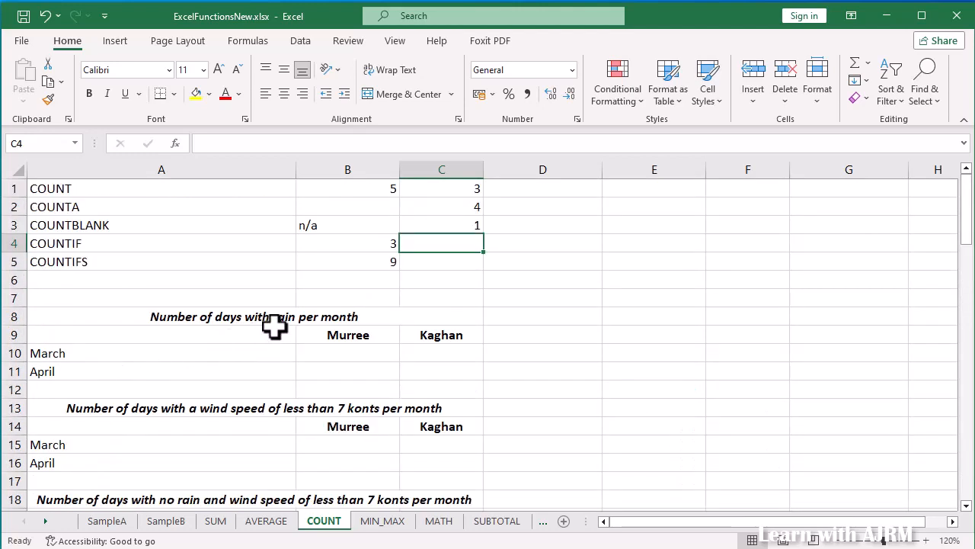
Start a COUNTIF formula in cell B10 using Murree's March rainfall values, C25:C55, as the range
{"action": "left_click", "coordinate": [347, 352]}
{"action": "type", "text": "="}
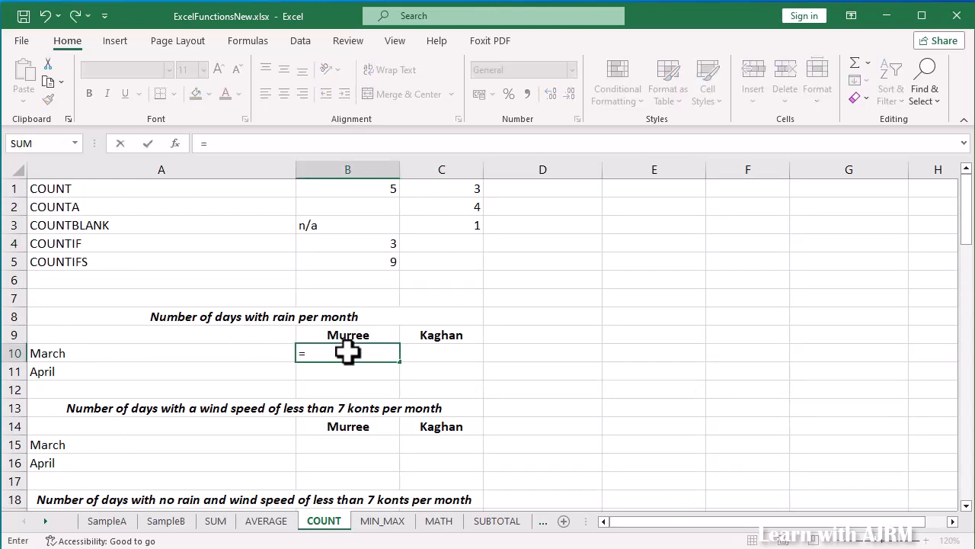
{"action": "type", "text": "COUNTIF("}
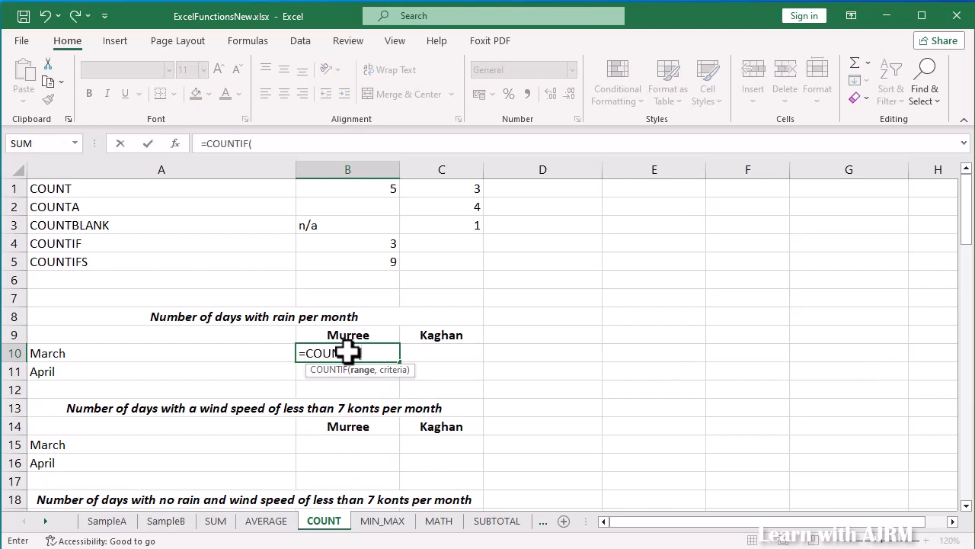
{"action": "scroll", "coordinate": [347, 352], "scroll_direction": "down", "scroll_amount": 1}
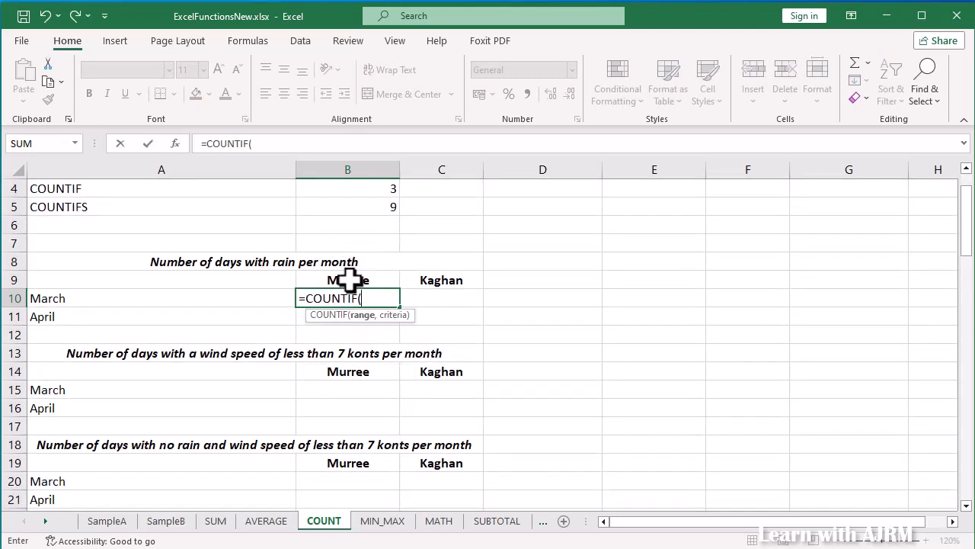
{"action": "scroll", "coordinate": [520, 335], "scroll_direction": "down", "scroll_amount": 5}
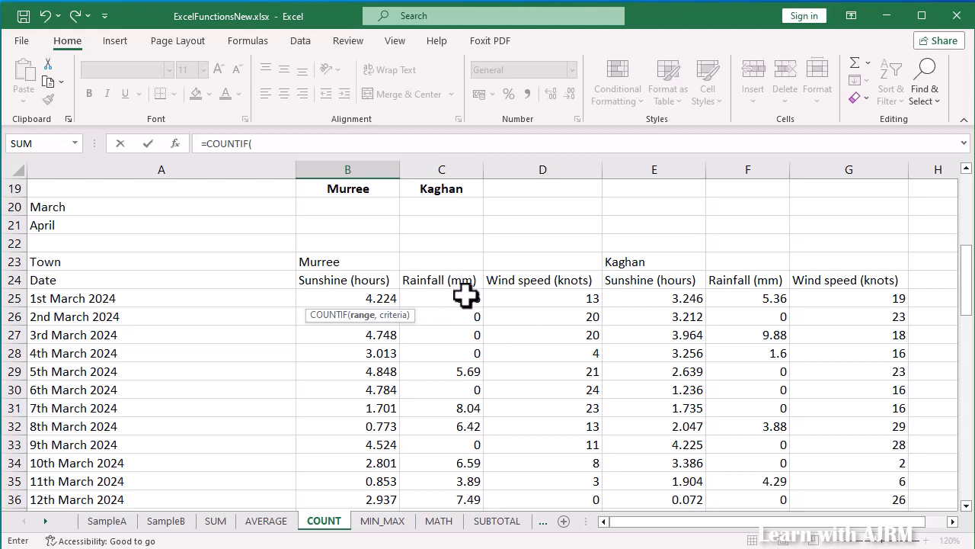
{"action": "left_click_drag", "start_coordinate": [465, 296], "coordinate": [439, 332]}
{"action": "scroll", "coordinate": [439, 331], "scroll_direction": "up", "scroll_amount": 10}
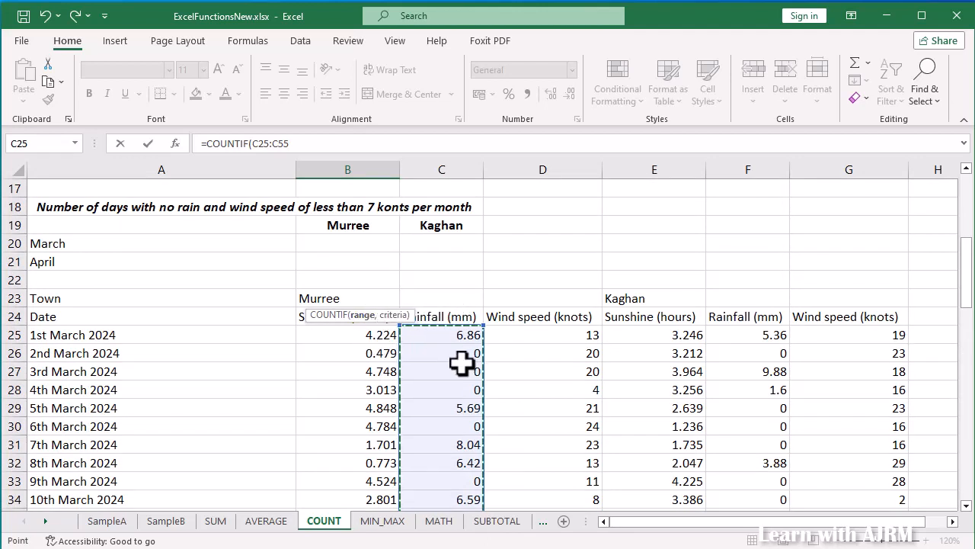
Complete the COUNTIF formula in B10 with the criterion ">0" to count Murree's rainy March days
{"action": "type", "text": ","}
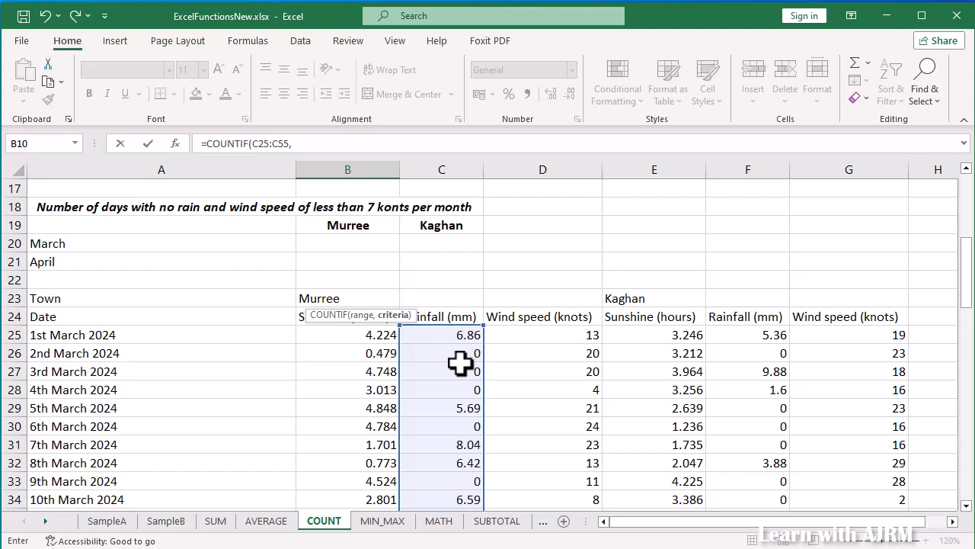
{"action": "scroll", "coordinate": [460, 363], "scroll_direction": "up", "scroll_amount": 4}
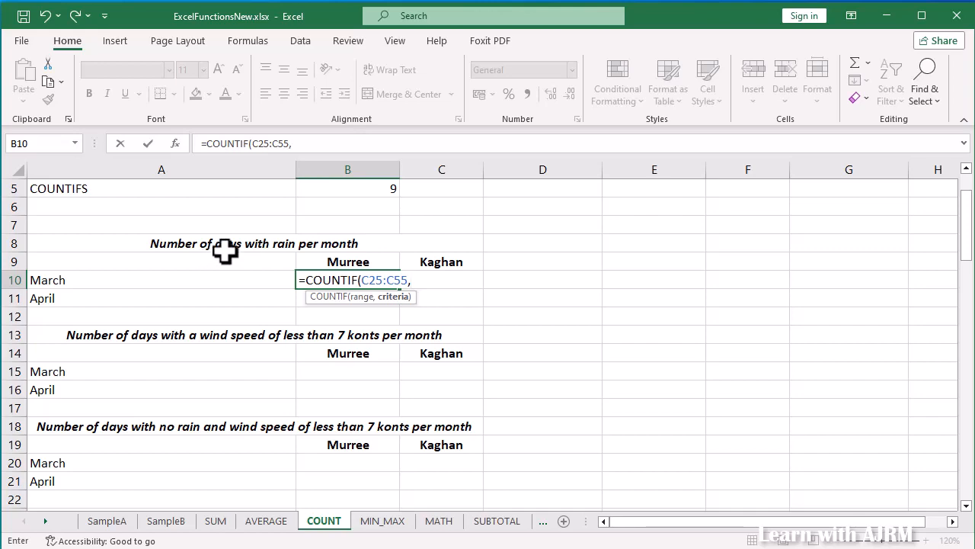
{"action": "scroll", "coordinate": [225, 251], "scroll_direction": "down", "scroll_amount": 3}
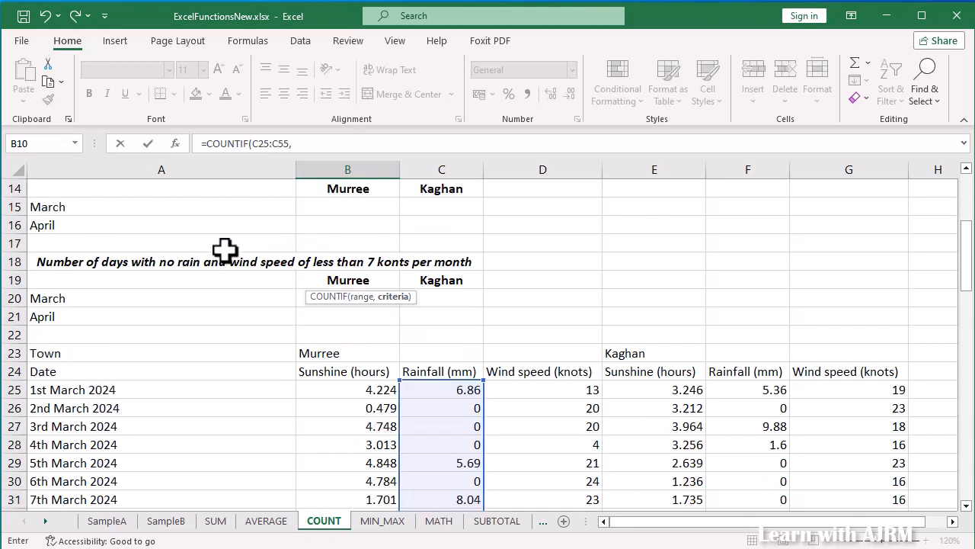
{"action": "scroll", "coordinate": [225, 251], "scroll_direction": "down", "scroll_amount": 2}
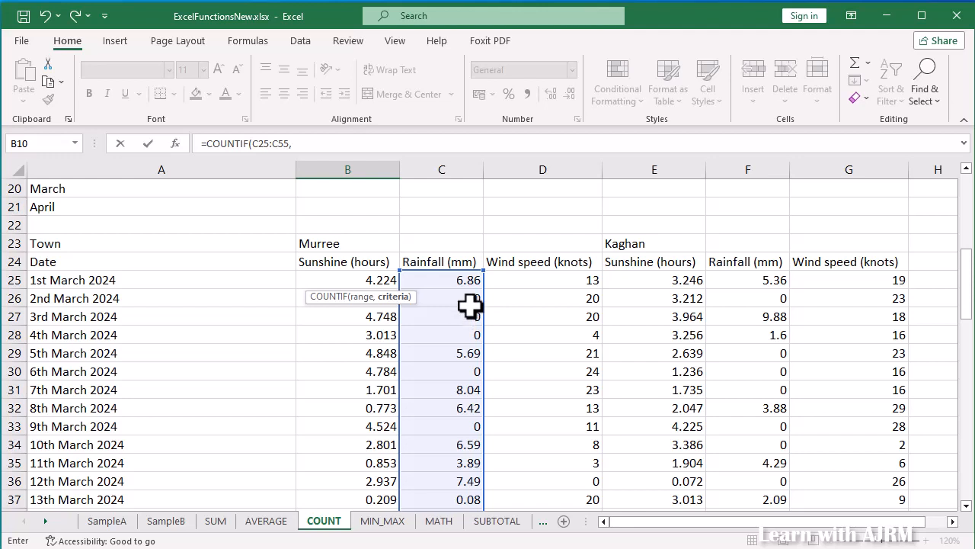
{"action": "scroll", "coordinate": [469, 305], "scroll_direction": "up", "scroll_amount": 6}
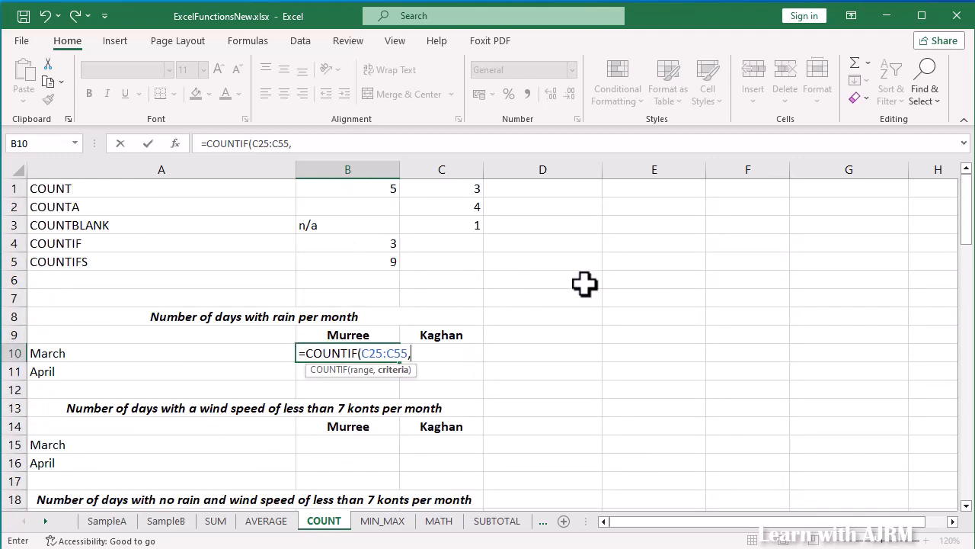
{"action": "type", "text": "\">0\")"}
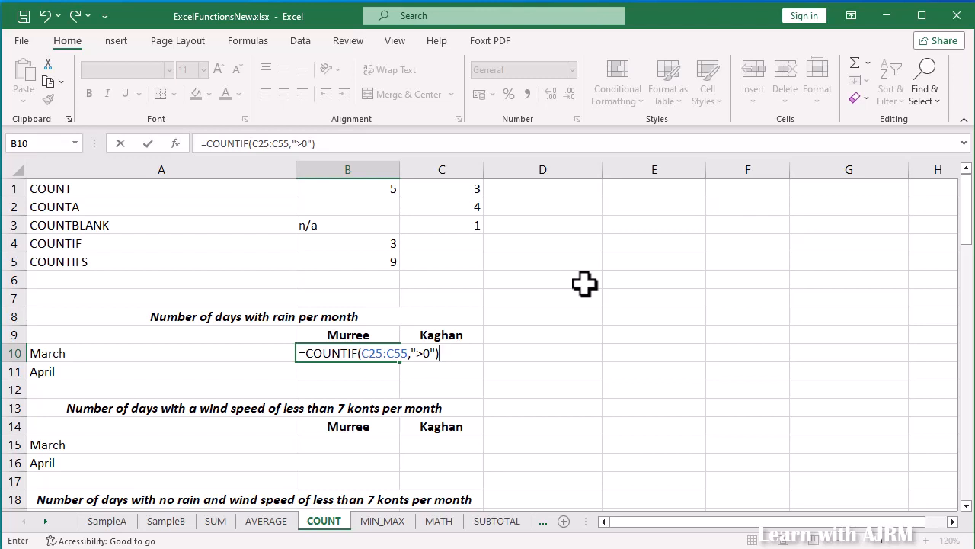
{"action": "key", "text": "Return"}
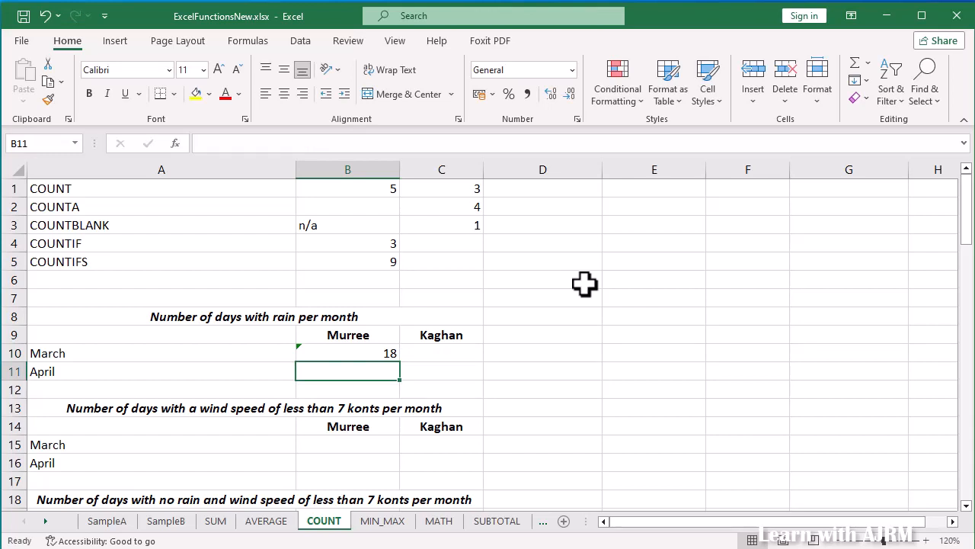
{"action": "key", "text": "Up"}
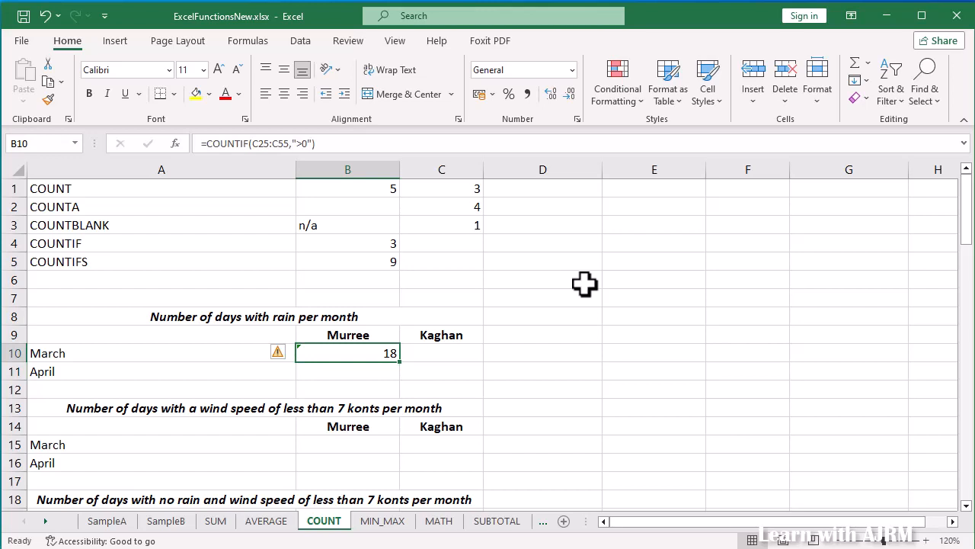
Change the COUNTIF criterion in B10 to "<>0" so it counts Murree's March days with non-zero rainfall
{"action": "double_click", "coordinate": [369, 352]}
{"action": "left_click", "coordinate": [421, 355]}
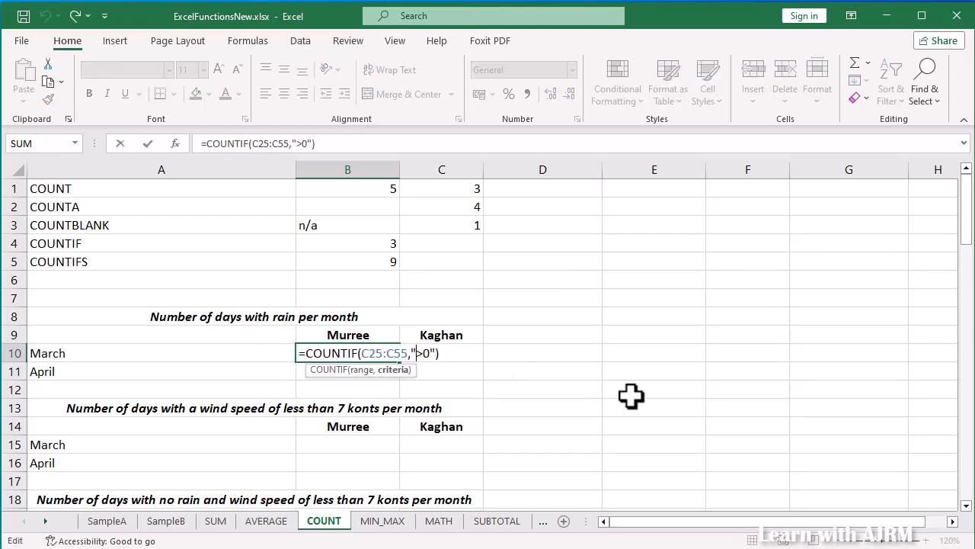
{"action": "type", "text": "<"}
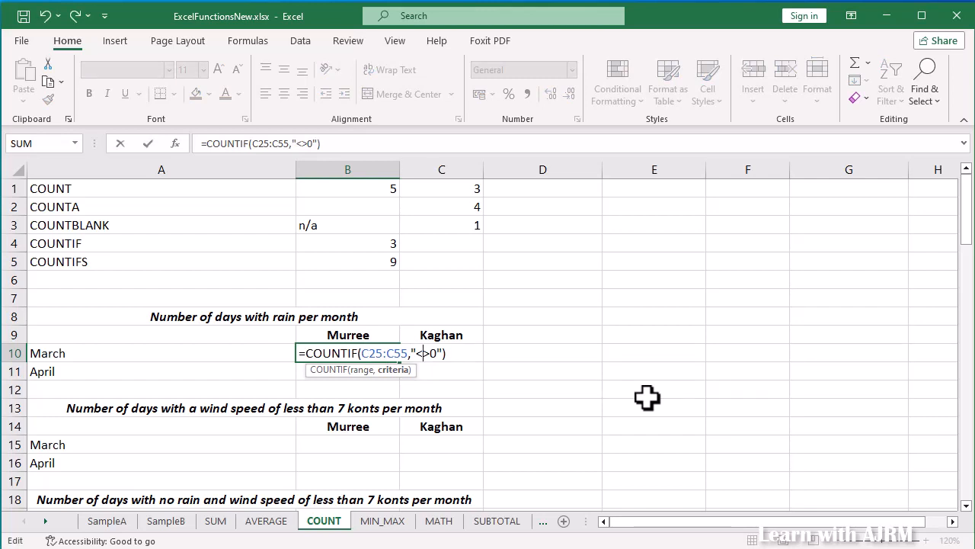
{"action": "key", "text": "Return"}
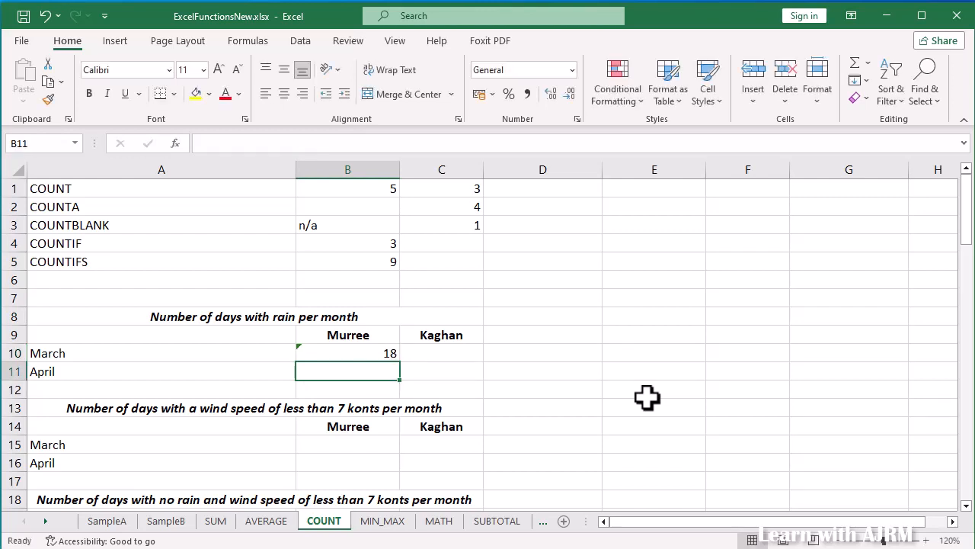
{"action": "key", "text": "Up"}
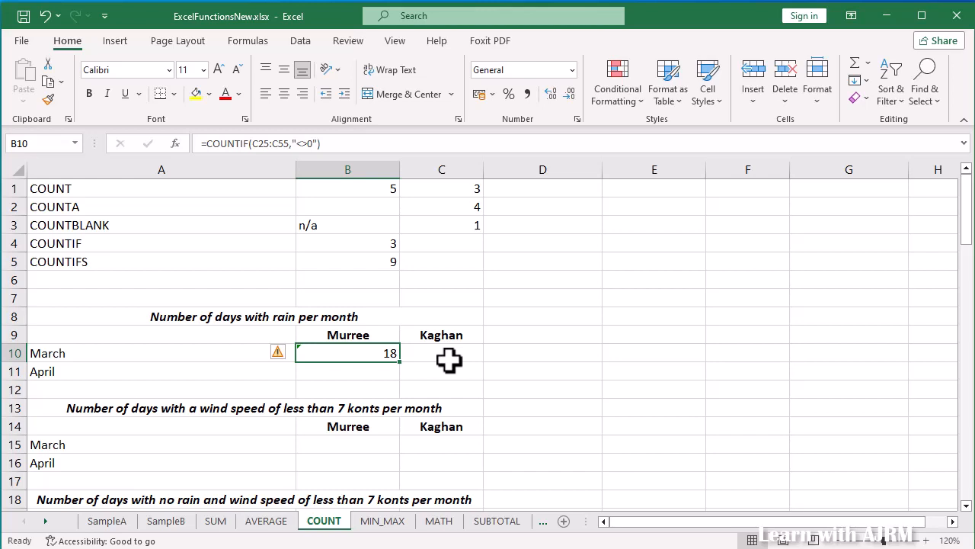
Enter =COUNTIF(D25:D55,"<7") in cell B15 to count Murree's March days with wind speed below 7 knots
{"action": "scroll", "coordinate": [449, 360], "scroll_direction": "down", "scroll_amount": 1}
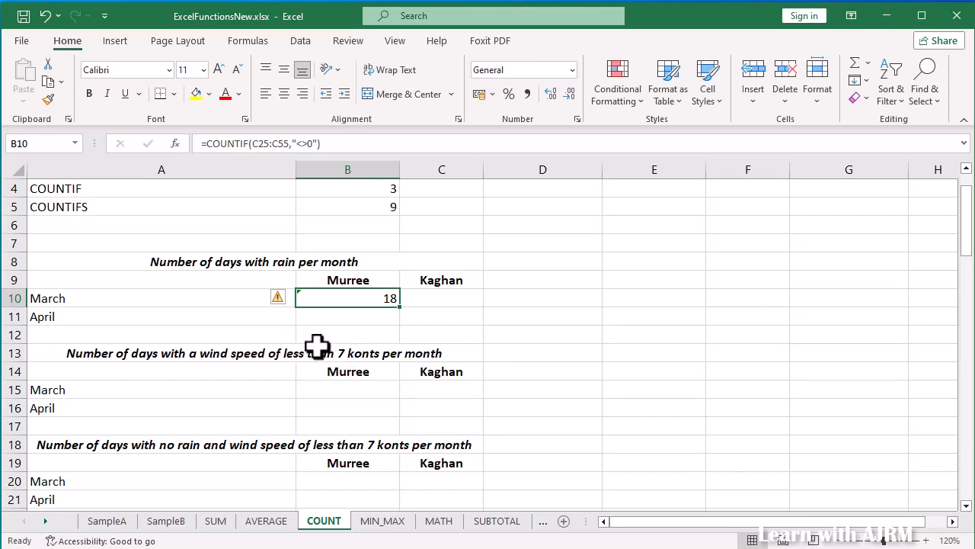
{"action": "left_click", "coordinate": [350, 388]}
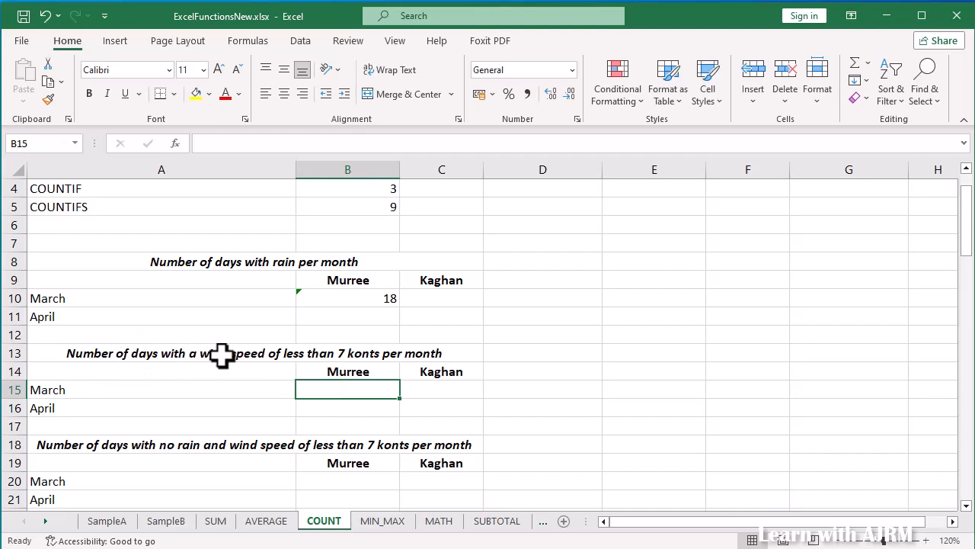
{"action": "scroll", "coordinate": [223, 354], "scroll_direction": "down", "scroll_amount": 2}
{"action": "scroll", "coordinate": [224, 354], "scroll_direction": "down", "scroll_amount": 2}
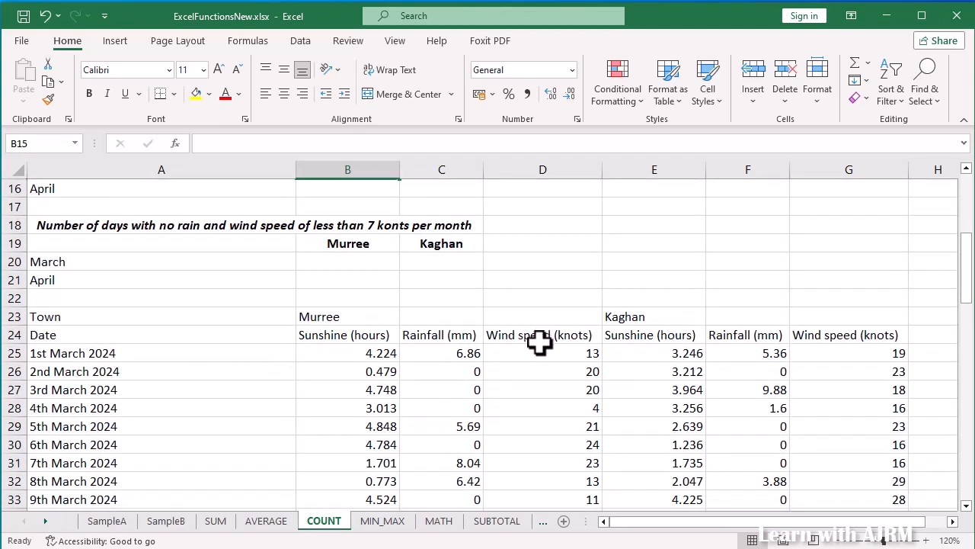
{"action": "scroll", "coordinate": [348, 322], "scroll_direction": "up", "scroll_amount": 3}
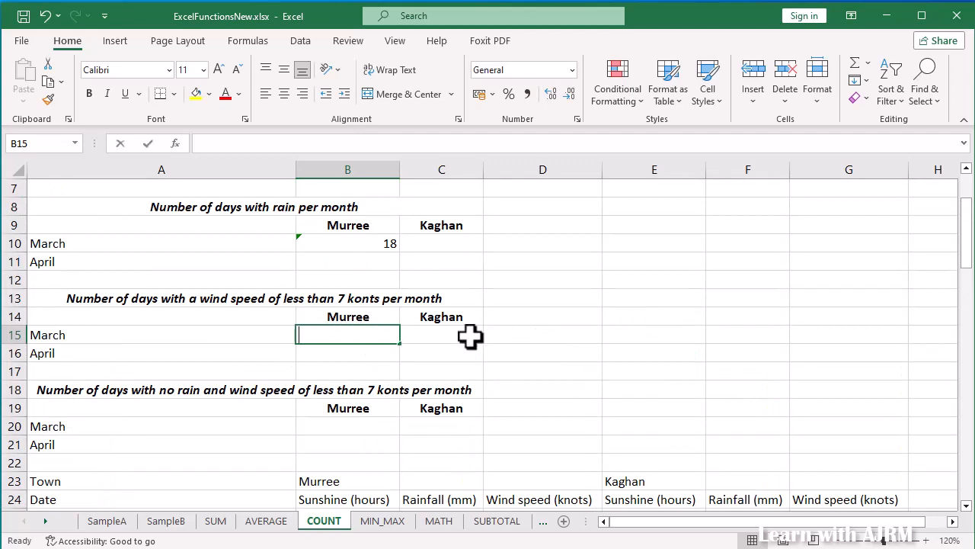
{"action": "type", "text": "=COUNTIF("}
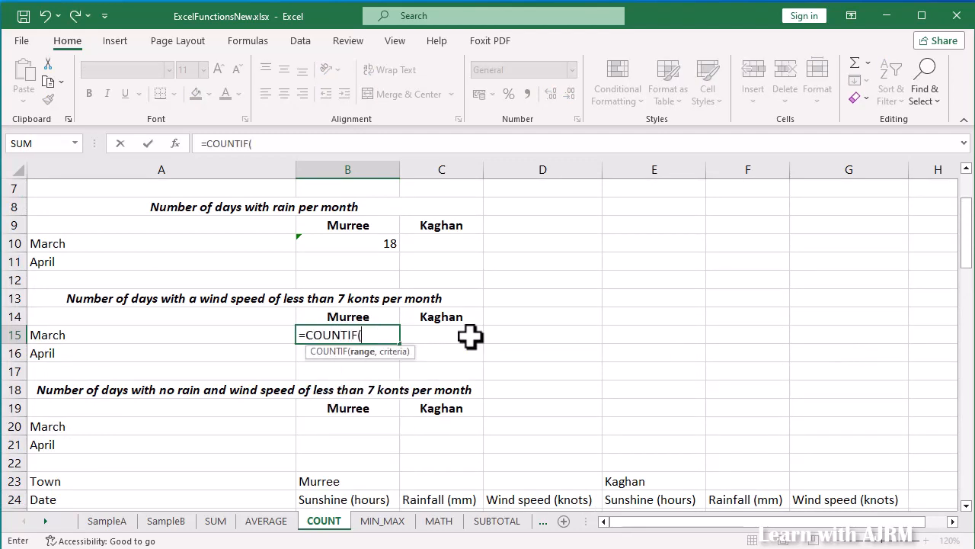
{"action": "scroll", "coordinate": [470, 335], "scroll_direction": "down", "scroll_amount": 3}
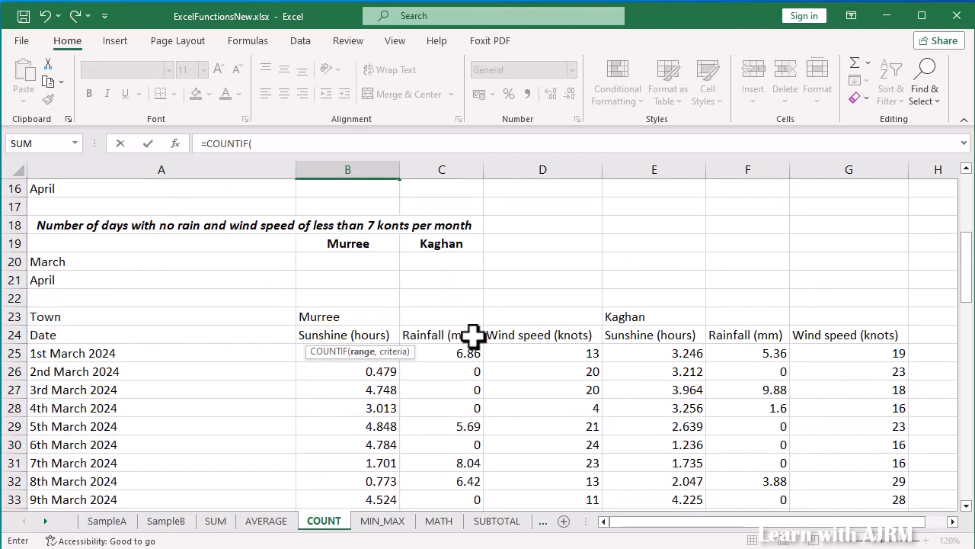
{"action": "left_click_drag", "start_coordinate": [557, 348], "coordinate": [566, 418]}
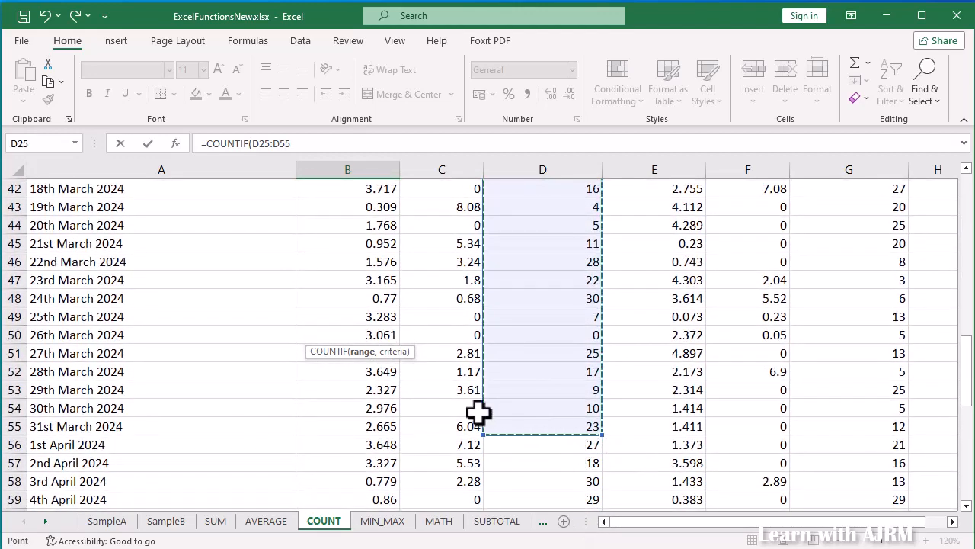
{"action": "scroll", "coordinate": [535, 388], "scroll_direction": "up", "scroll_amount": 10}
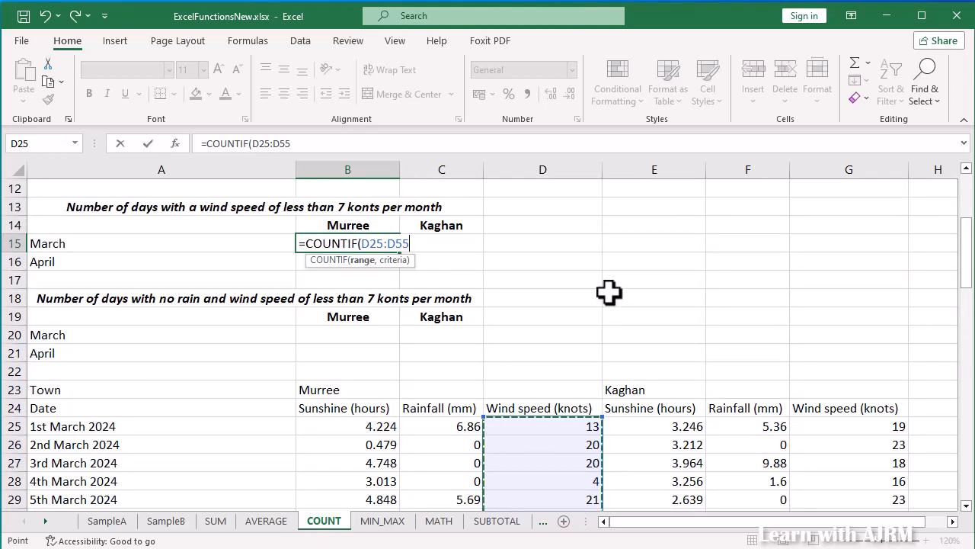
{"action": "type", "text": ","}
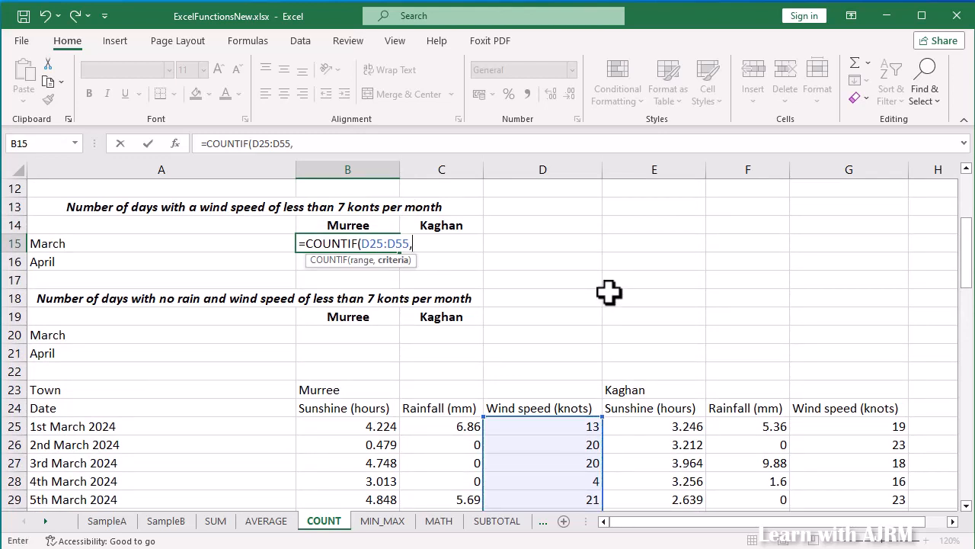
{"action": "type", "text": "\"<7\")"}
{"action": "key", "text": "Return"}
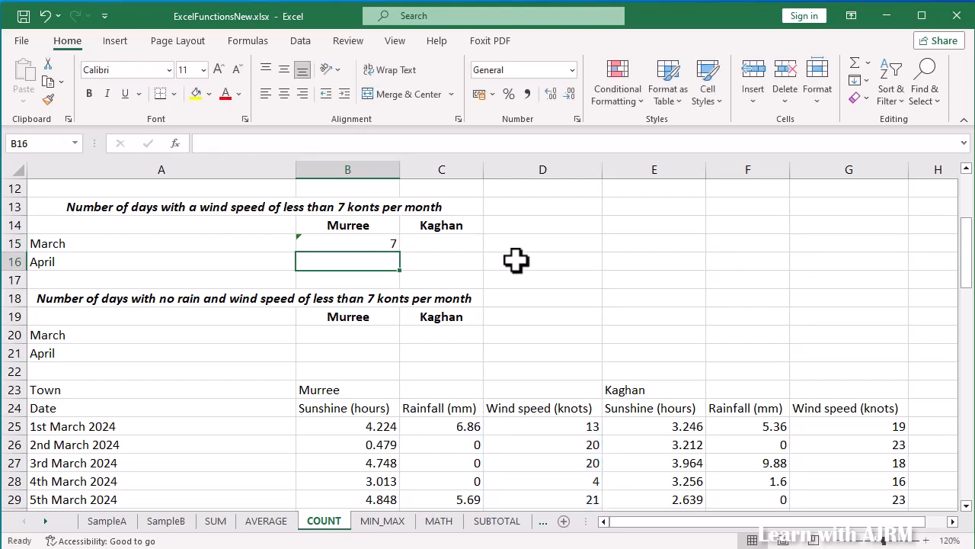
Start a COUNTIFS formula in cell B20 with Murree's March rainfall, C25:C55, as the first range and "=0" as its criterion
{"action": "scroll", "coordinate": [472, 236], "scroll_direction": "up", "scroll_amount": 2}
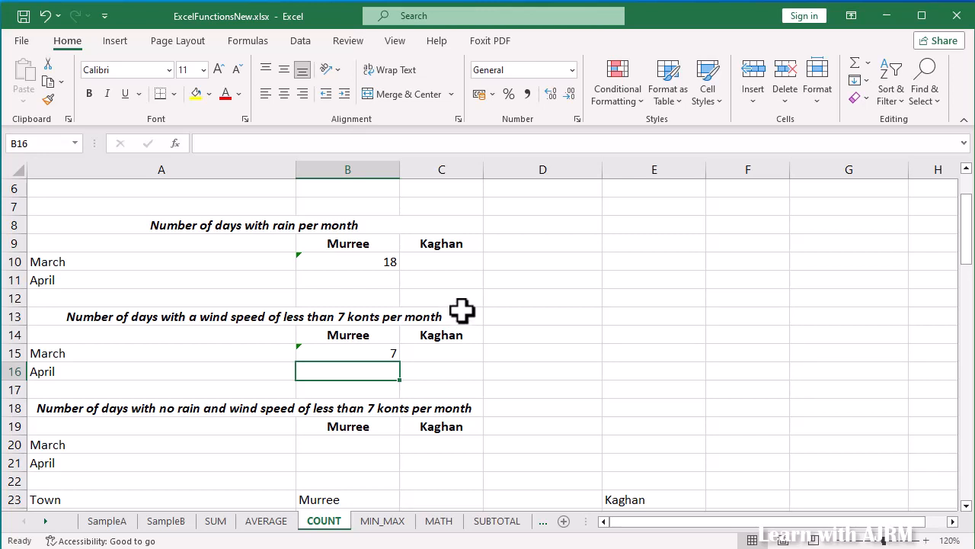
{"action": "scroll", "coordinate": [461, 311], "scroll_direction": "down", "scroll_amount": 1}
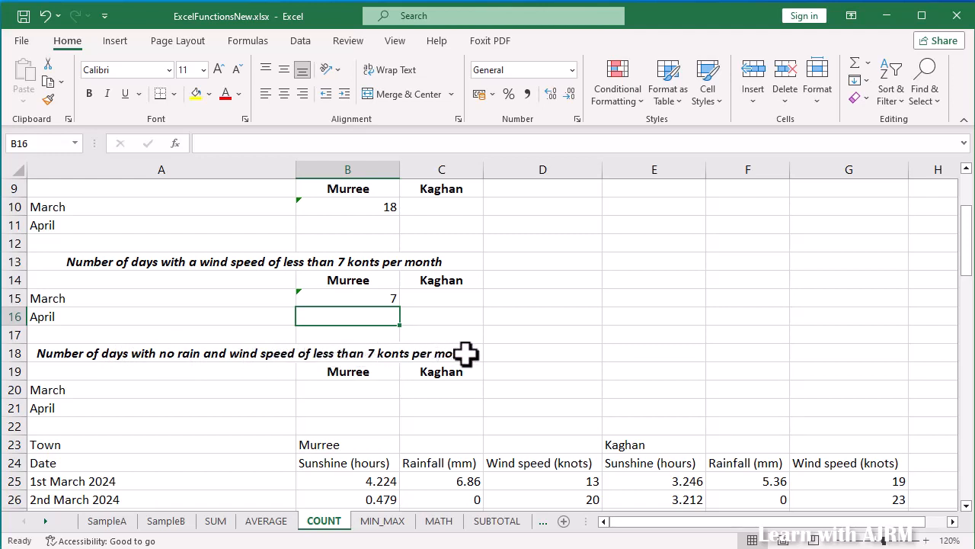
{"action": "scroll", "coordinate": [466, 353], "scroll_direction": "down", "scroll_amount": 1}
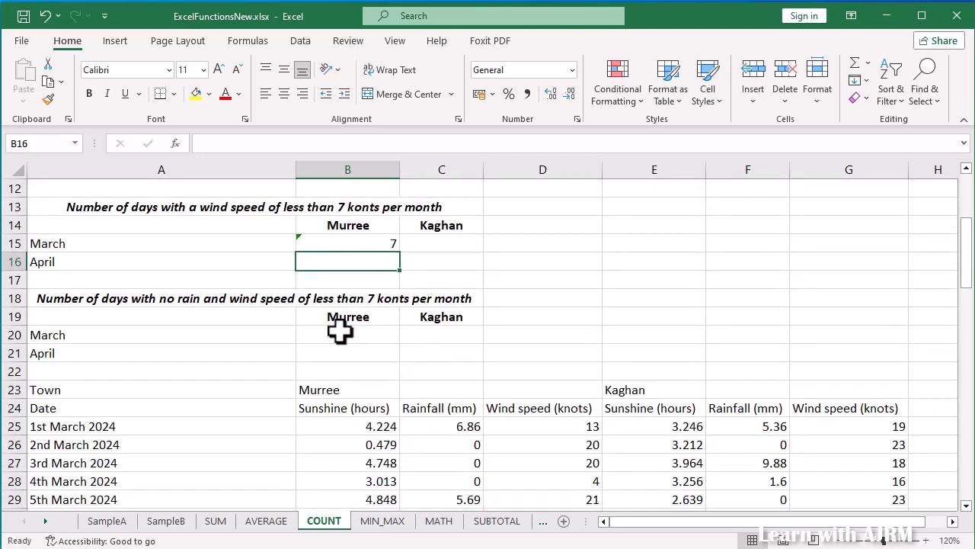
{"action": "left_click", "coordinate": [340, 332]}
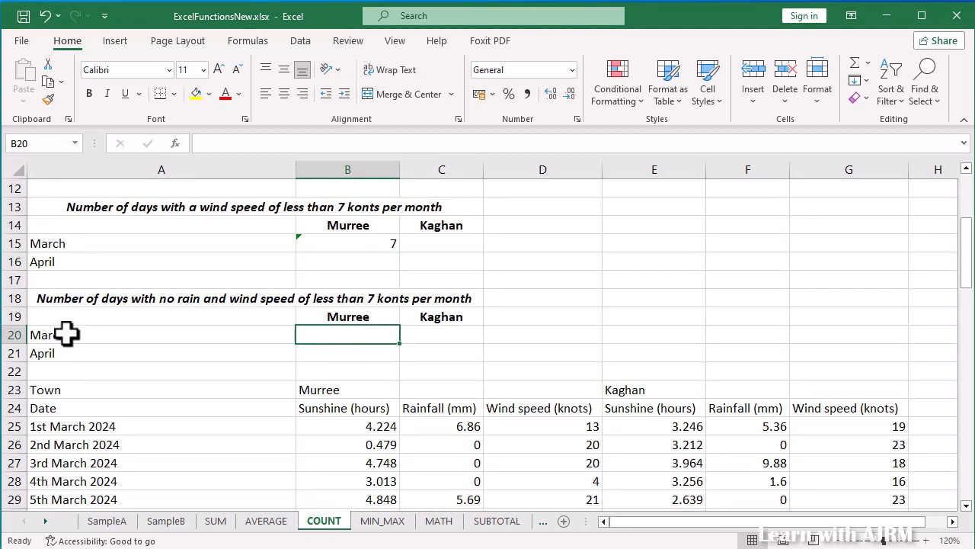
{"action": "scroll", "coordinate": [573, 371], "scroll_direction": "down", "scroll_amount": 1}
{"action": "type", "text": "="}
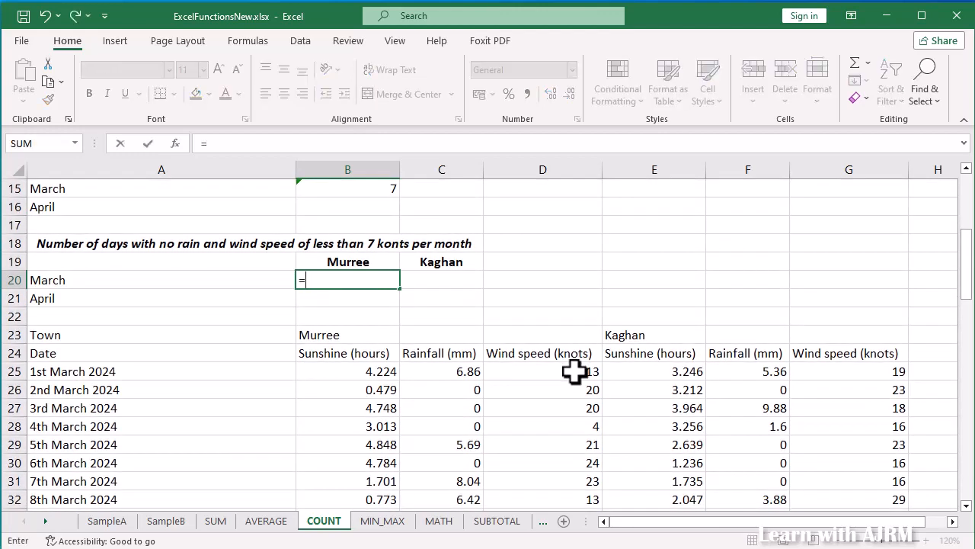
{"action": "type", "text": "COUNTIFS"}
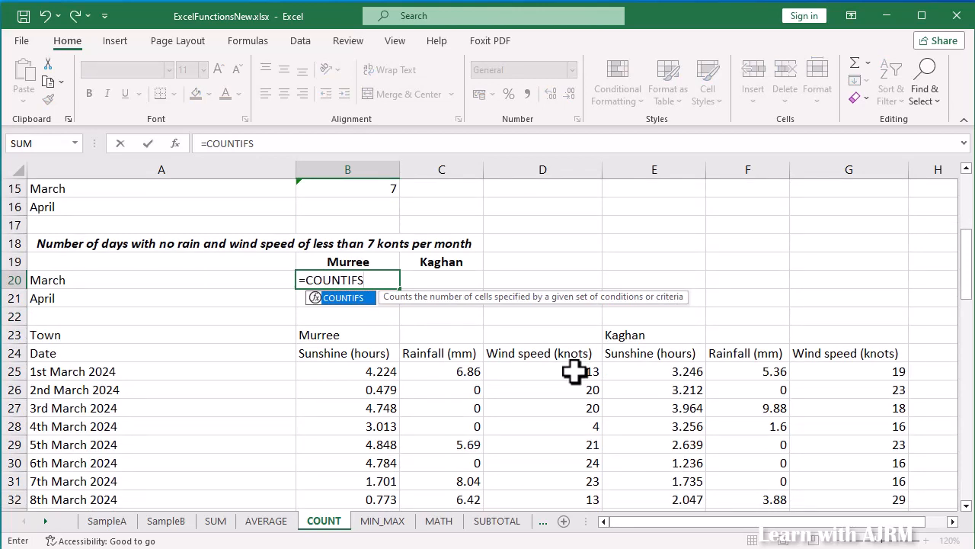
{"action": "type", "text": "("}
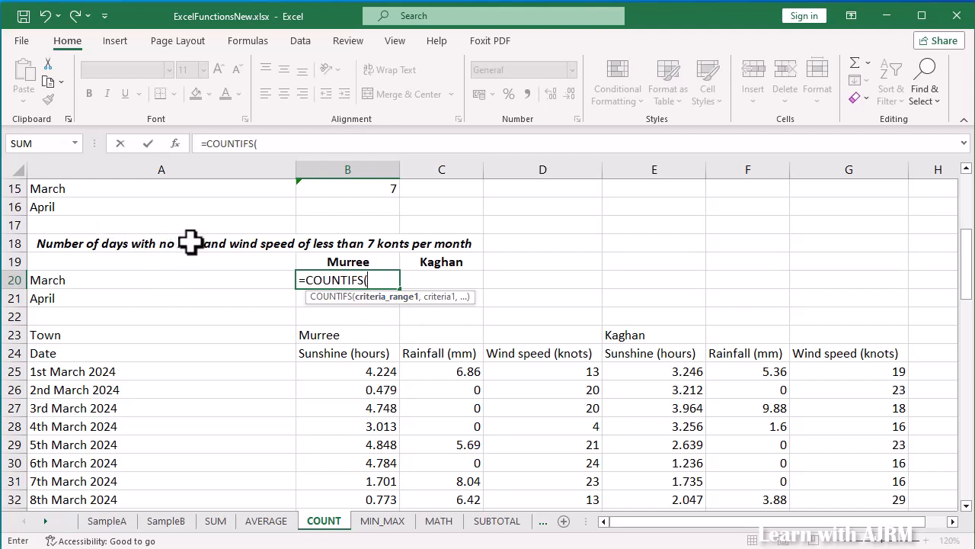
{"action": "left_click_drag", "start_coordinate": [464, 370], "coordinate": [456, 324]}
{"action": "scroll", "coordinate": [574, 312], "scroll_direction": "up", "scroll_amount": 7}
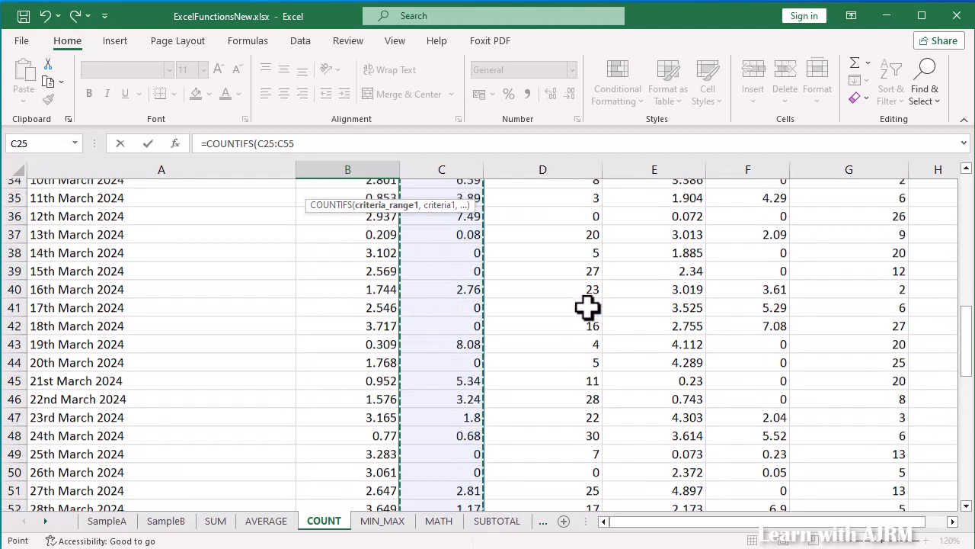
{"action": "scroll", "coordinate": [586, 307], "scroll_direction": "up", "scroll_amount": 3}
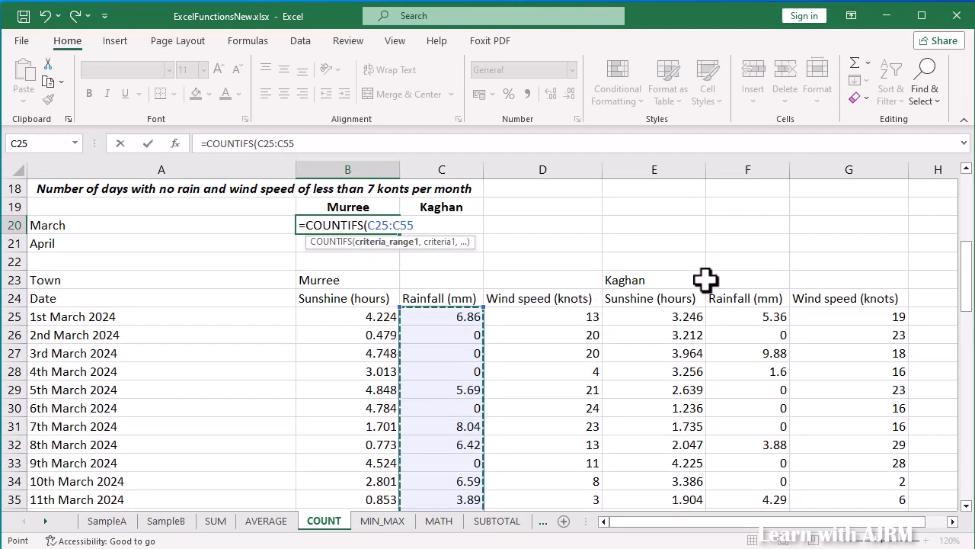
{"action": "type", "text": ","}
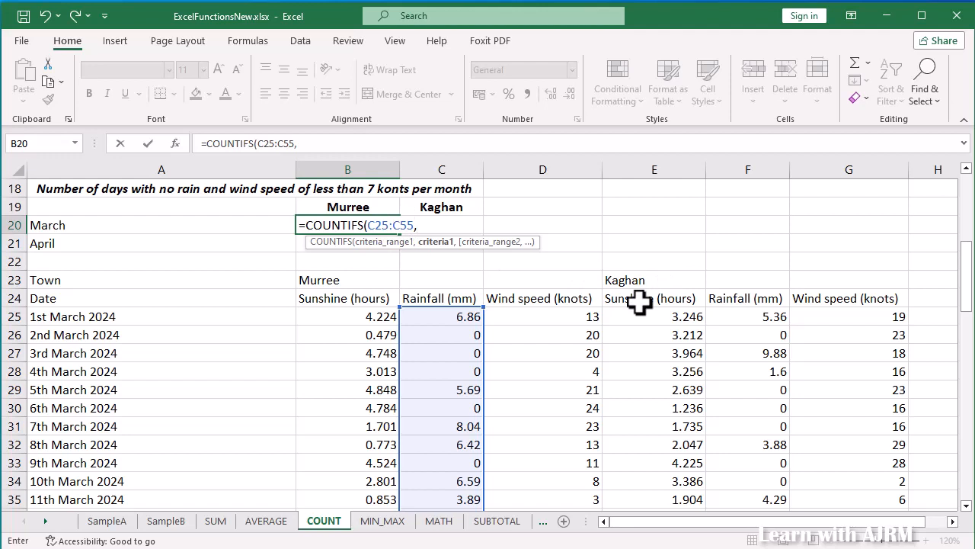
{"action": "type", "text": "\"=0\""}
{"action": "type", "text": ","}
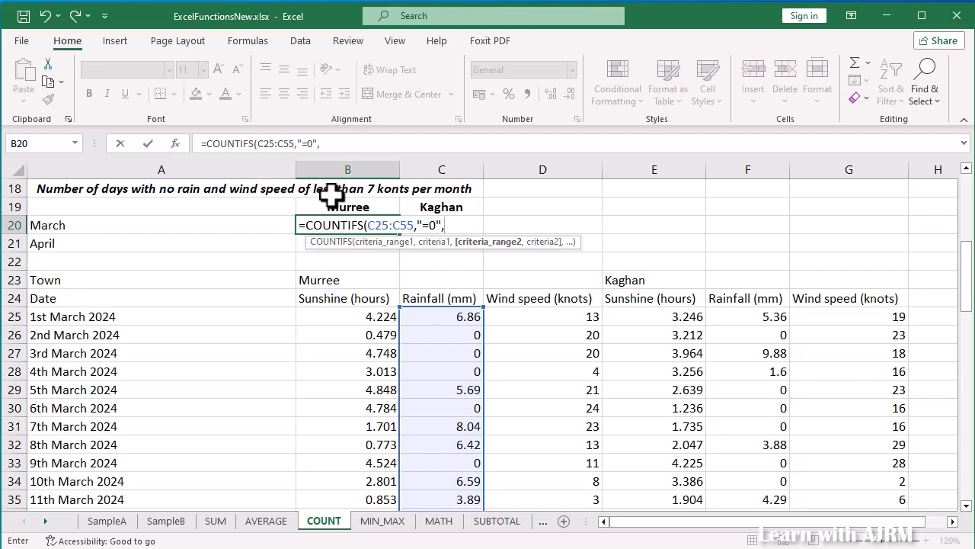
Complete the COUNTIFS formula in B20 with Murree's March wind speeds, D25:D55, as the second range and "<7" as its criterion
{"action": "left_click_drag", "start_coordinate": [539, 312], "coordinate": [543, 355]}
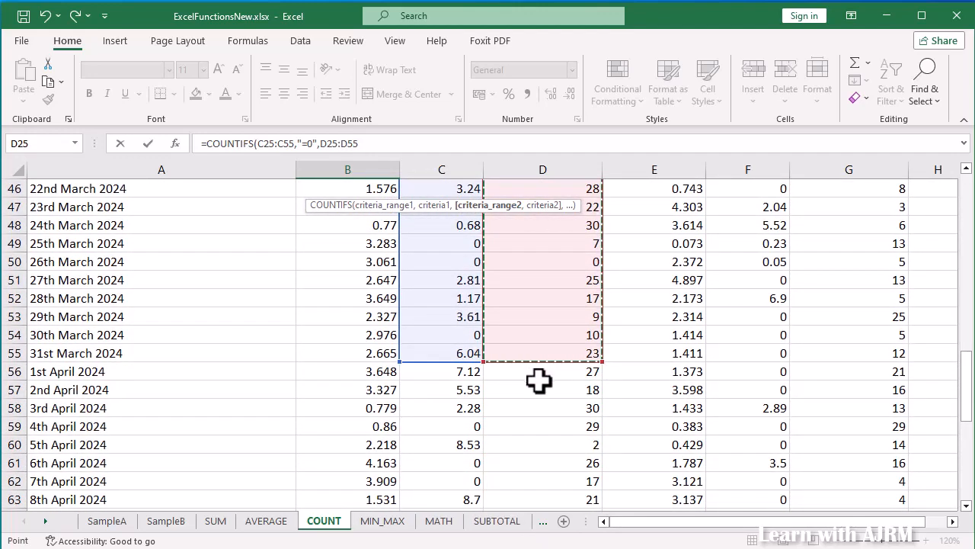
{"action": "scroll", "coordinate": [550, 374], "scroll_direction": "up", "scroll_amount": 9}
{"action": "scroll", "coordinate": [550, 374], "scroll_direction": "up", "scroll_amount": 2}
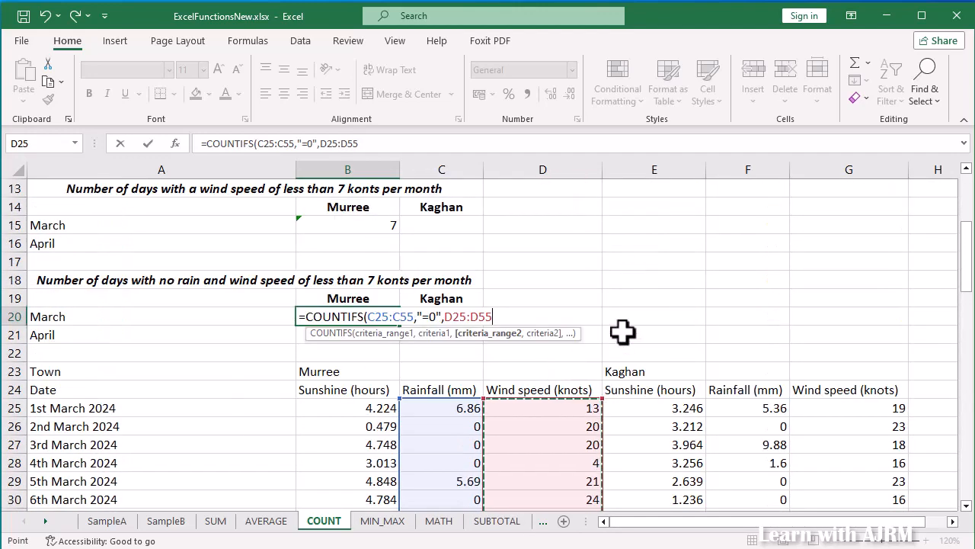
{"action": "type", "text": ",\""}
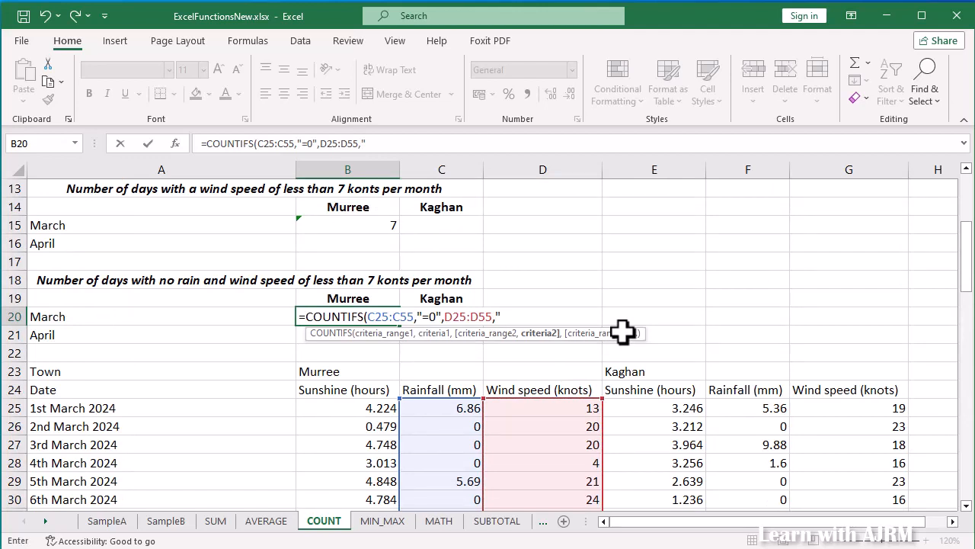
{"action": "type", "text": "<7\")"}
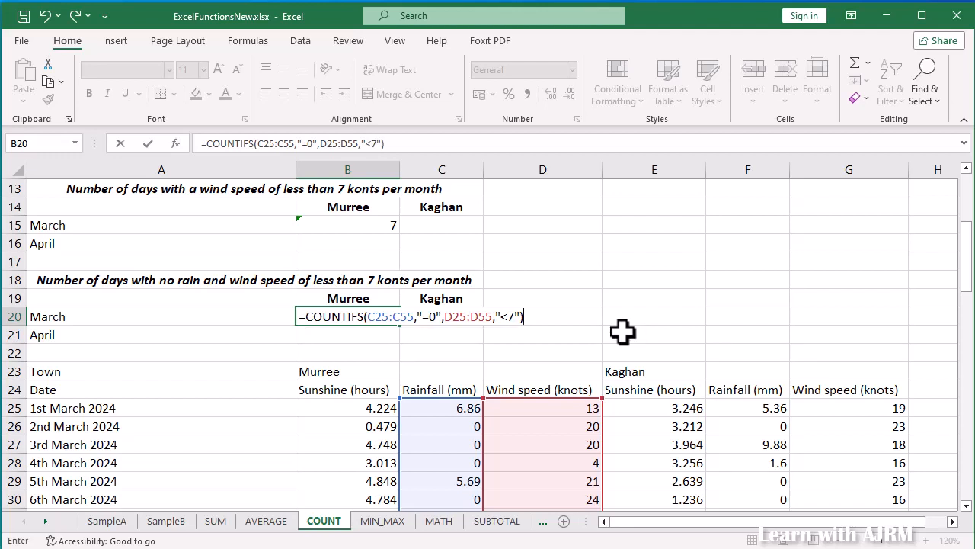
{"action": "key", "text": "Return"}
{"action": "key", "text": "Up"}
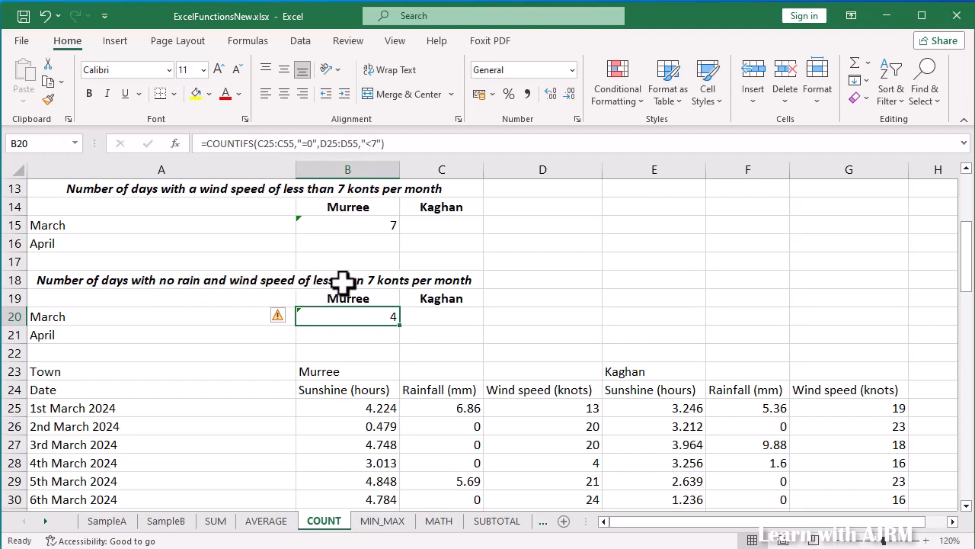
{"action": "scroll", "coordinate": [353, 281], "scroll_direction": "up", "scroll_amount": 1}
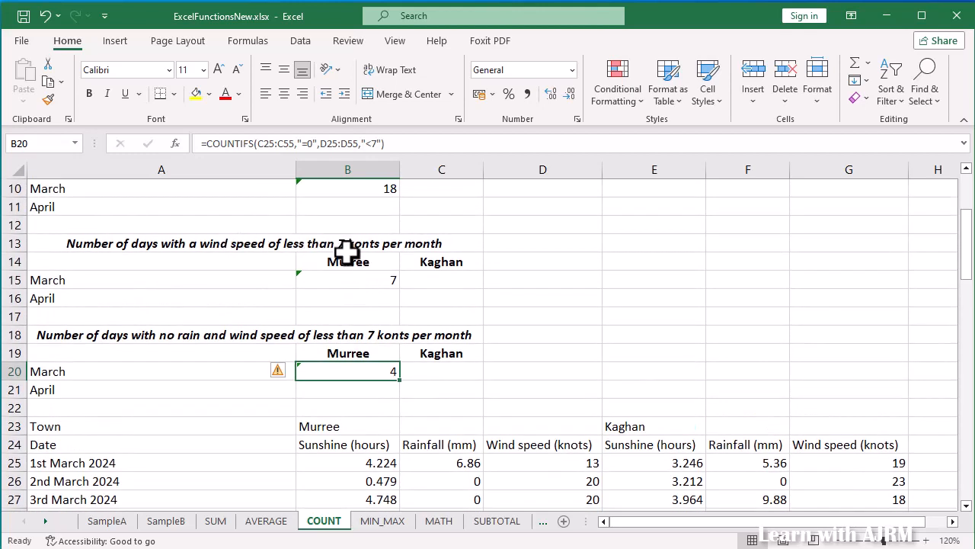